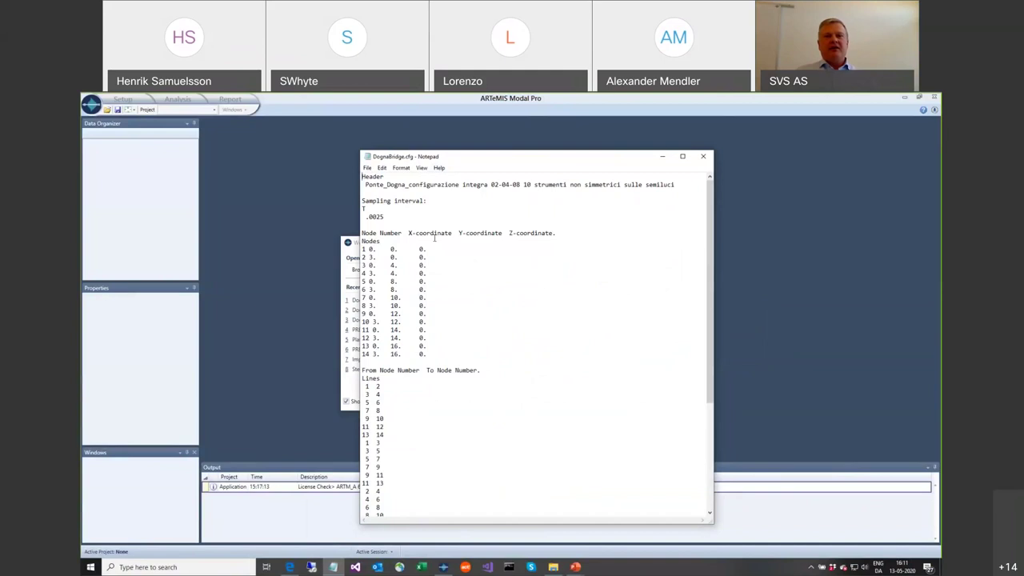
# Step: Examine the header, node coordinate rows and line definitions in the DognaBridge.cfg configuration file
pyautogui.hotkey('ctrl', 'Home')
pyautogui.hotkey('shift', 'End')
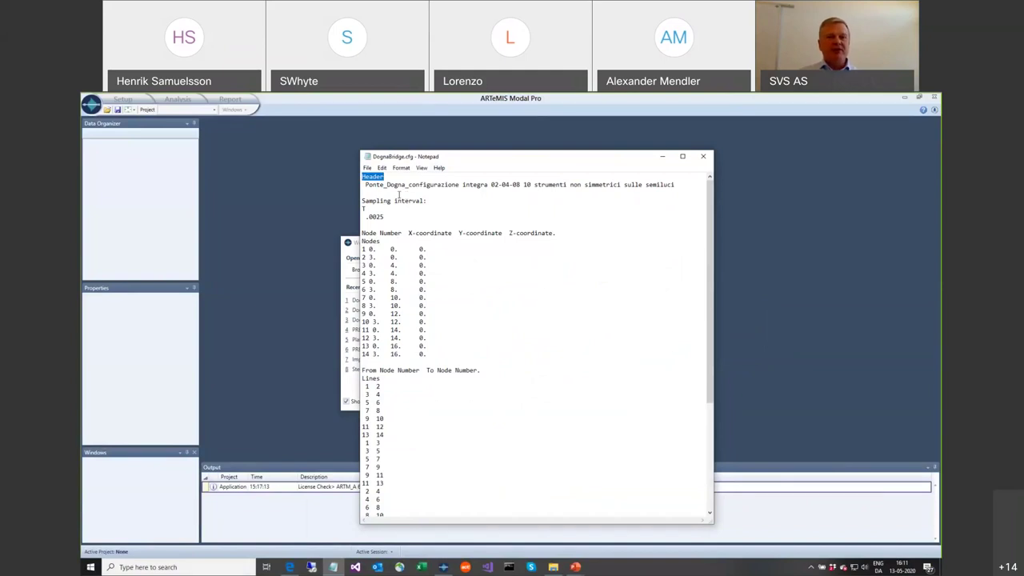
pyautogui.click(365, 185)
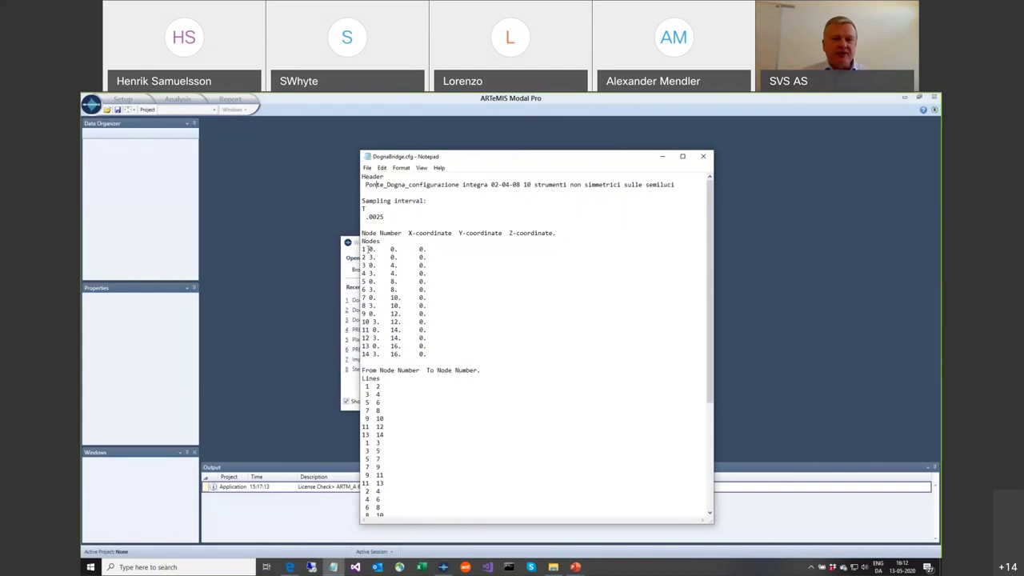
pyautogui.moveTo(362, 249); pyautogui.dragTo(367, 250)
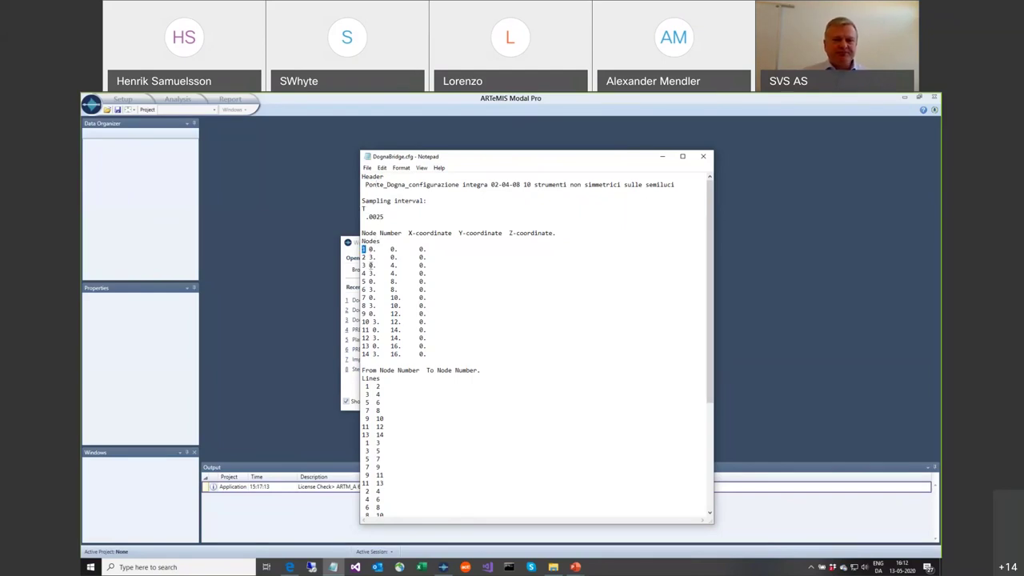
pyautogui.click(370, 249)
pyautogui.moveTo(370, 248); pyautogui.dragTo(426, 250)
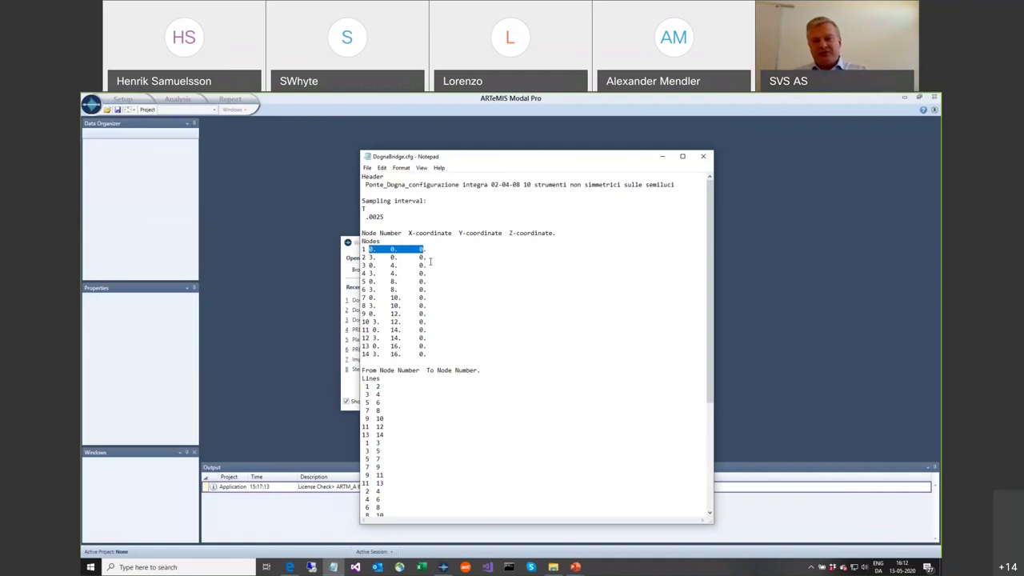
pyautogui.click(416, 364)
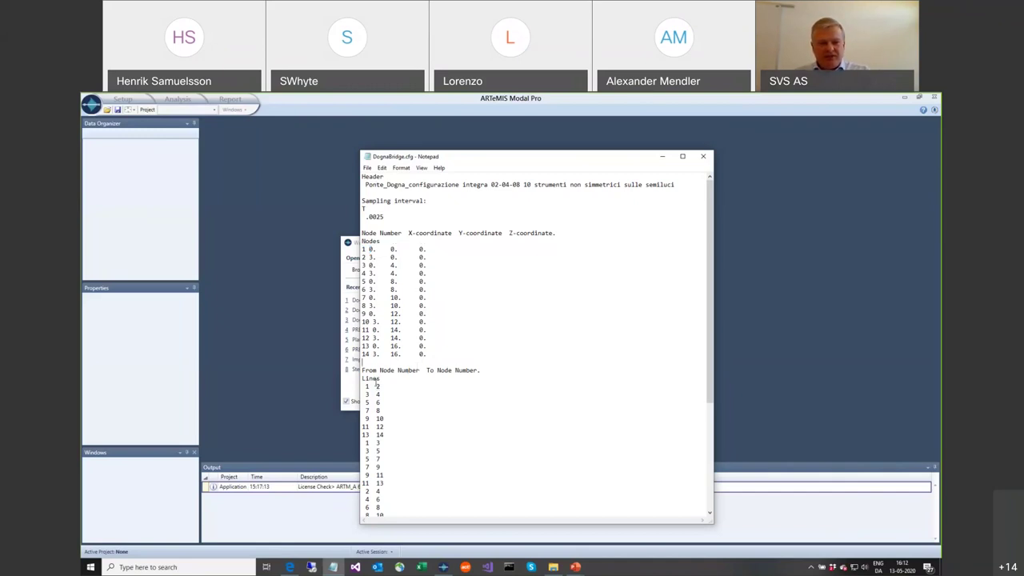
pyautogui.doubleClick(374, 381)
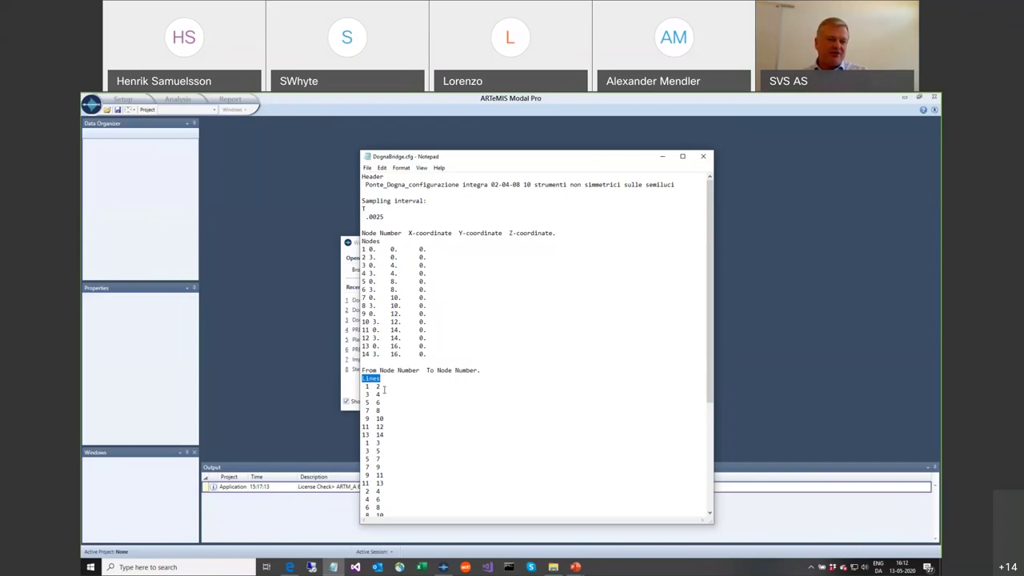
pyautogui.click(366, 386)
pyautogui.press('End')
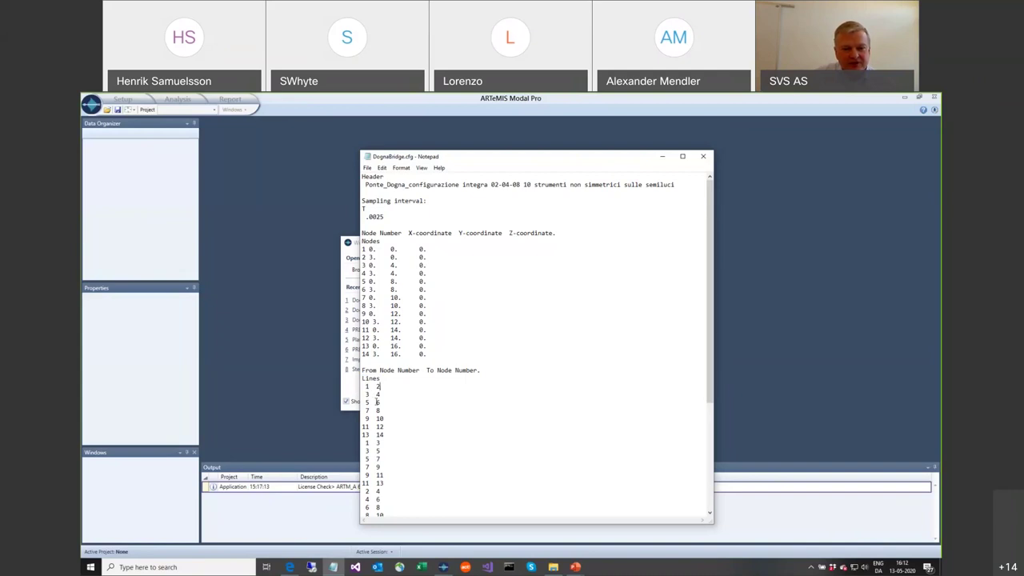
# Step: Examine the Setups section of the configuration file, including the Reference_1 setup name, its binary data file and the first channel row
pyautogui.scroll(-2, 377, 506)
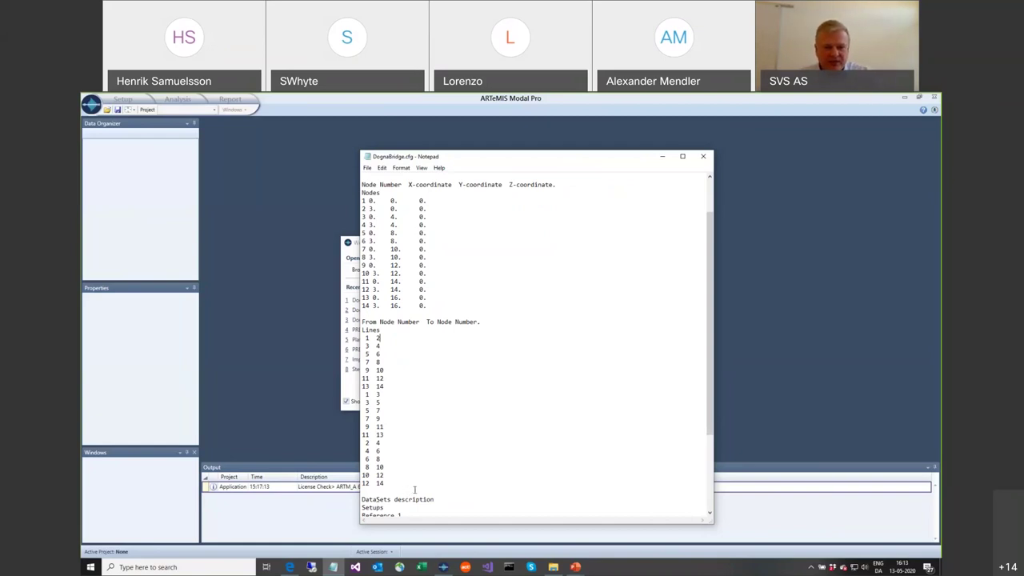
pyautogui.scroll(-5, 414, 490)
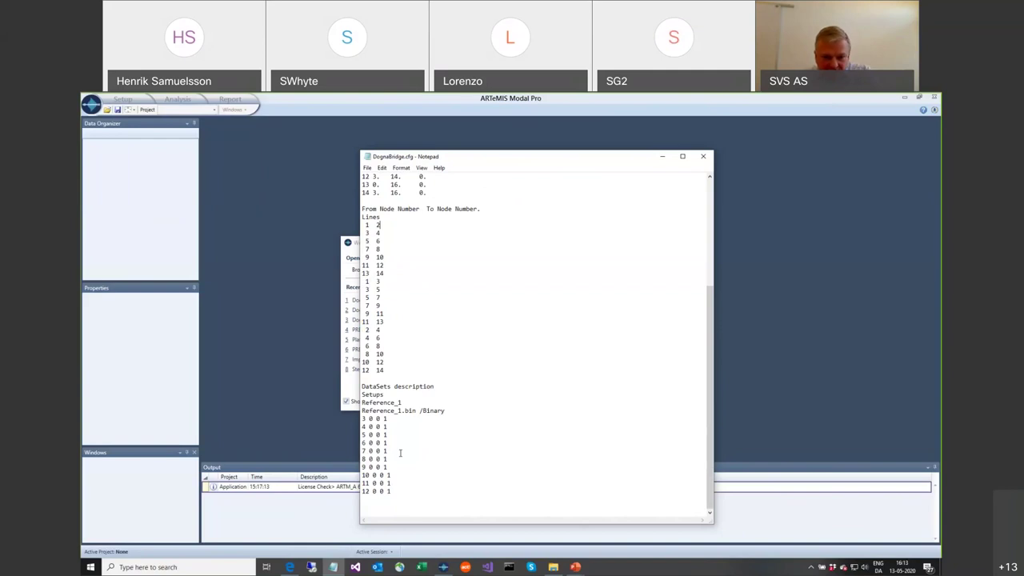
pyautogui.doubleClick(380, 395)
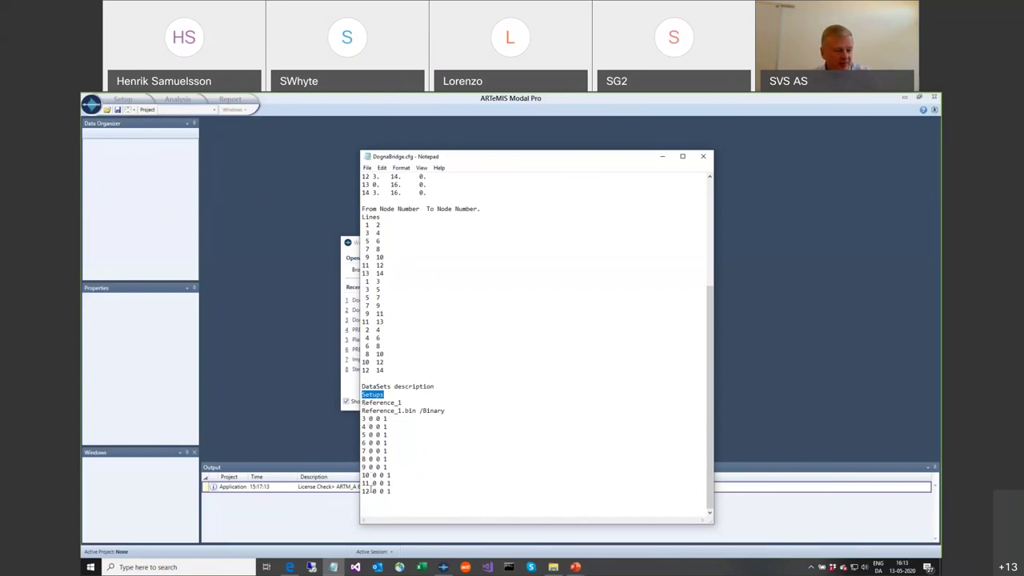
pyautogui.doubleClick(392, 403)
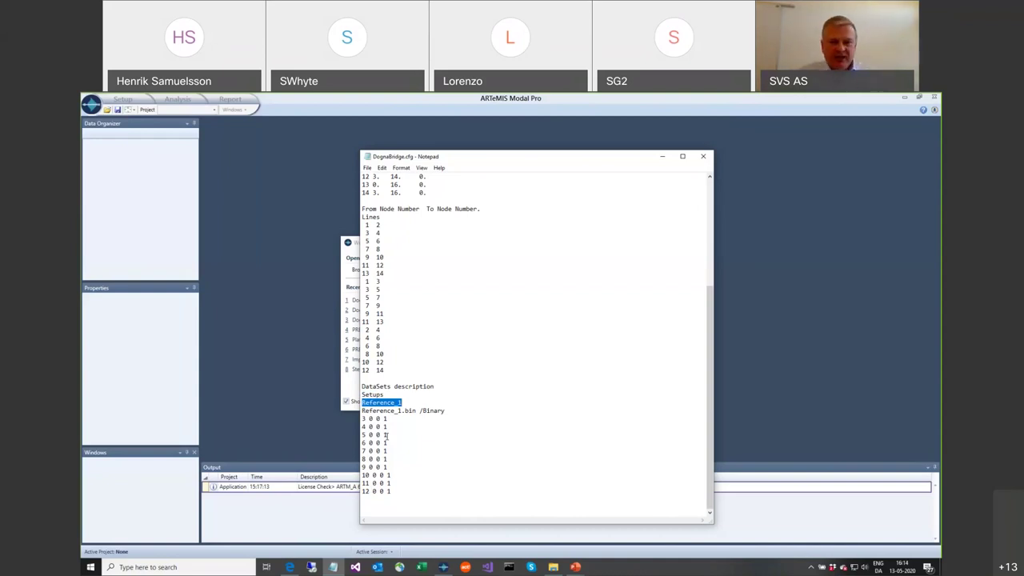
pyautogui.doubleClick(387, 411)
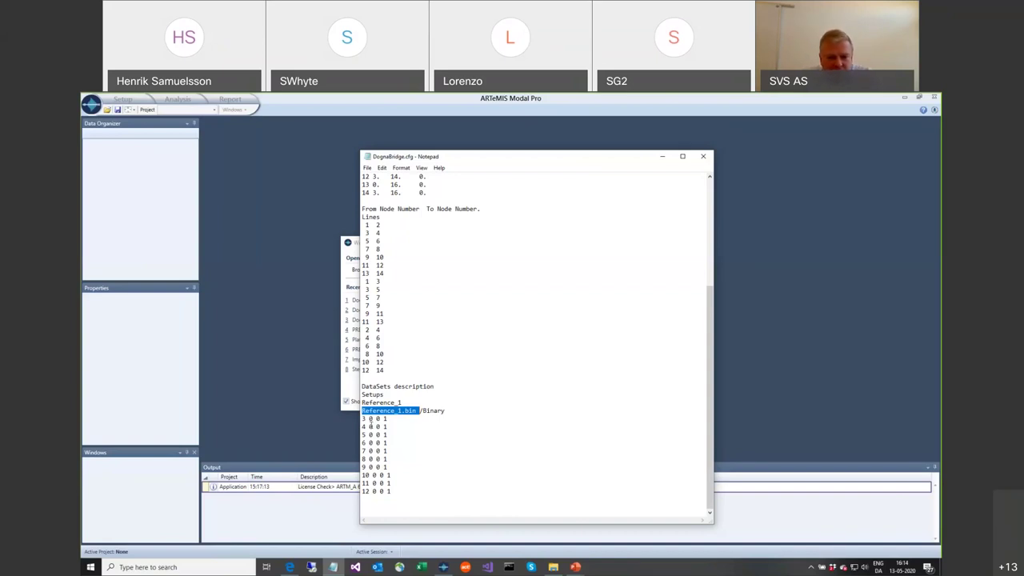
pyautogui.moveTo(362, 418); pyautogui.dragTo(390, 418)
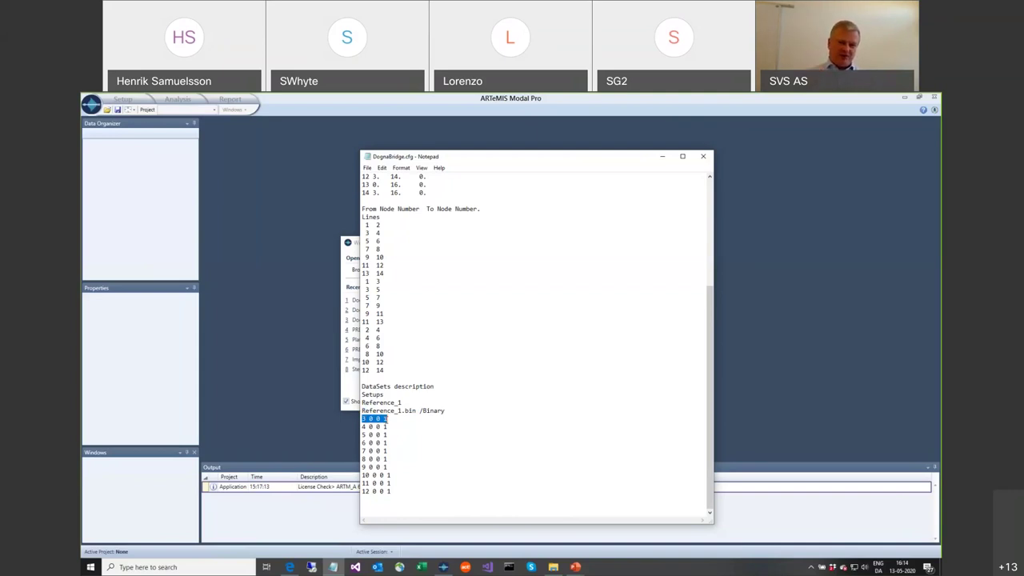
pyautogui.click(379, 418)
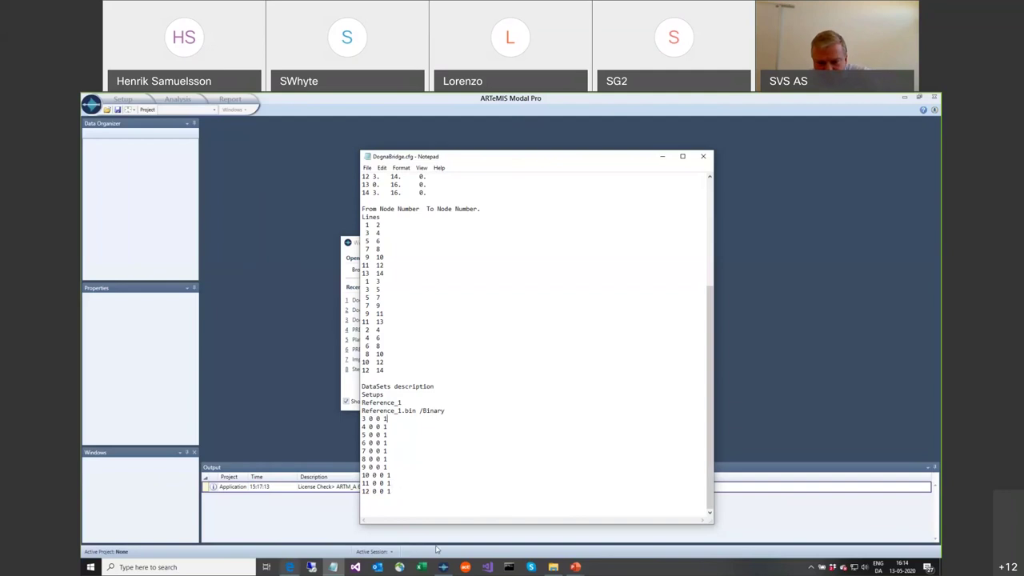
# Step: Review the .bin measurement files in the Dogna Bridge folder, and close the DognaBridge.cfg file and the folder
pyautogui.click(555, 568)
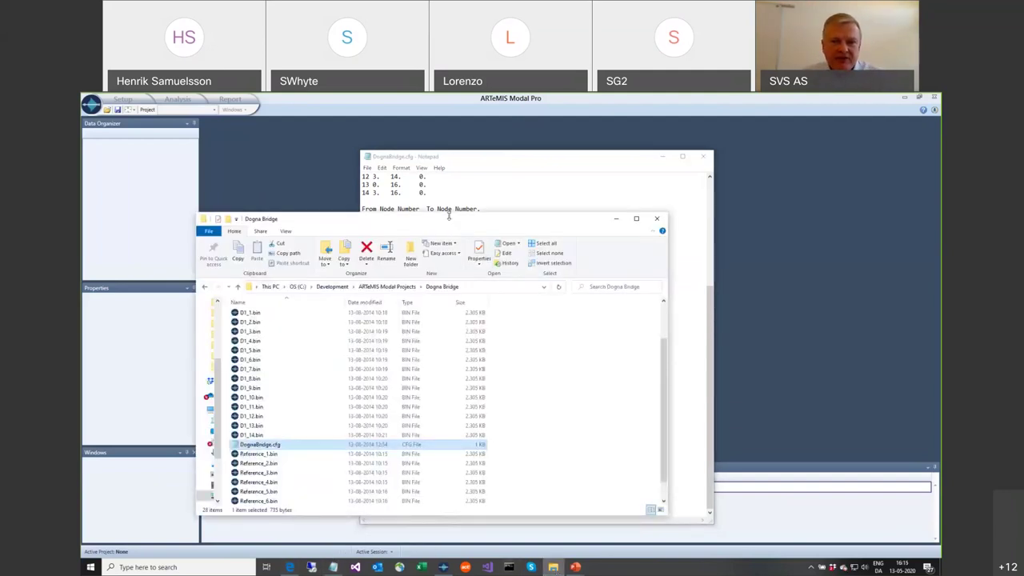
pyautogui.moveTo(449, 220); pyautogui.dragTo(548, 149)
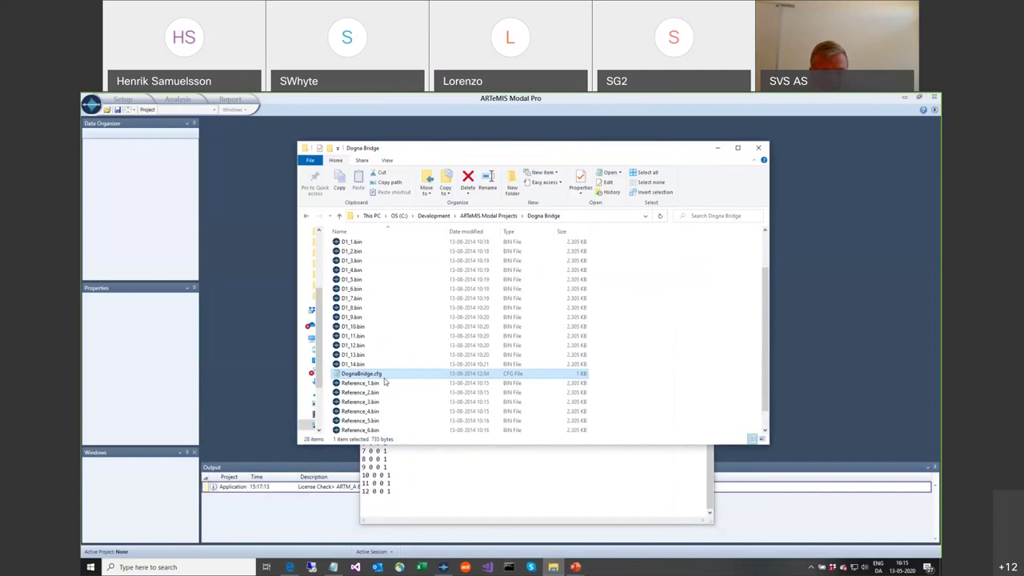
pyautogui.scroll(-1, 384, 391)
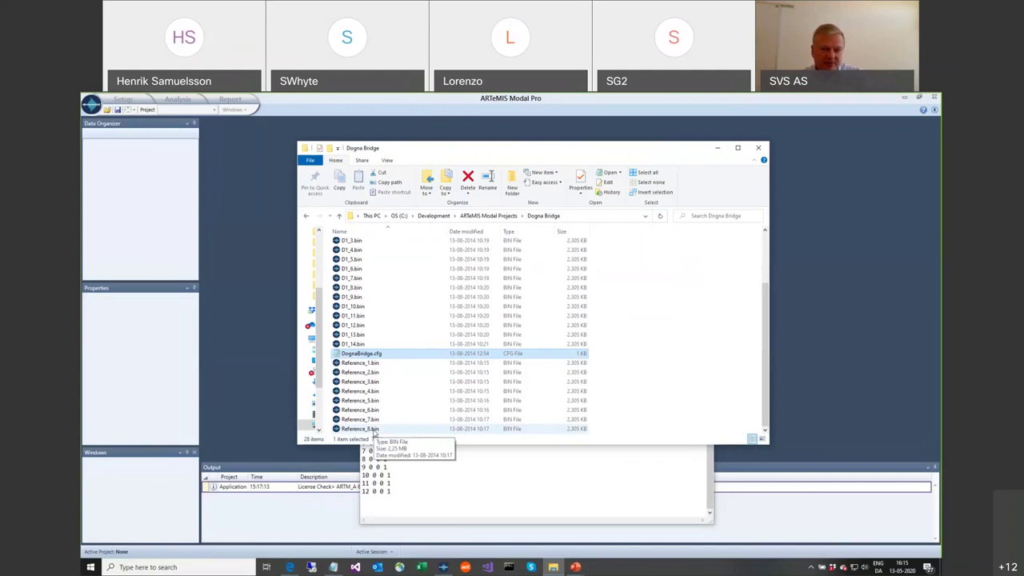
pyautogui.scroll(2, 384, 372)
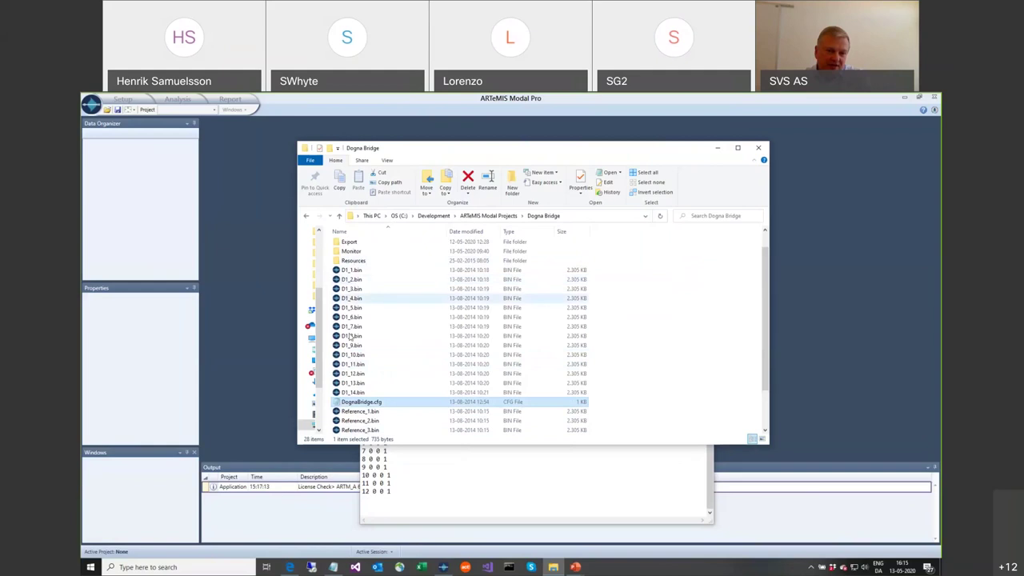
pyautogui.doubleClick(360, 401)
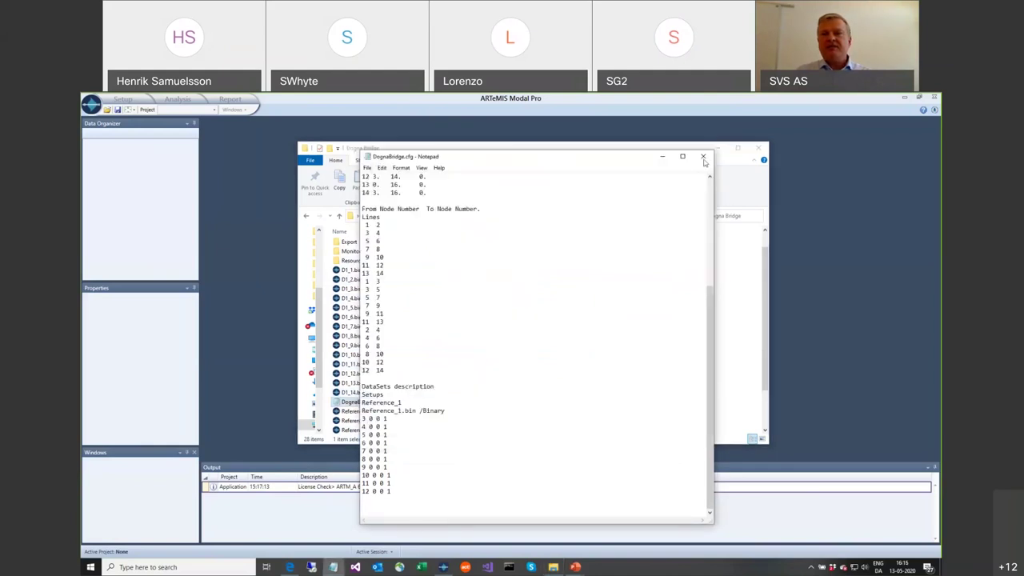
pyautogui.click(703, 156)
pyautogui.click(759, 148)
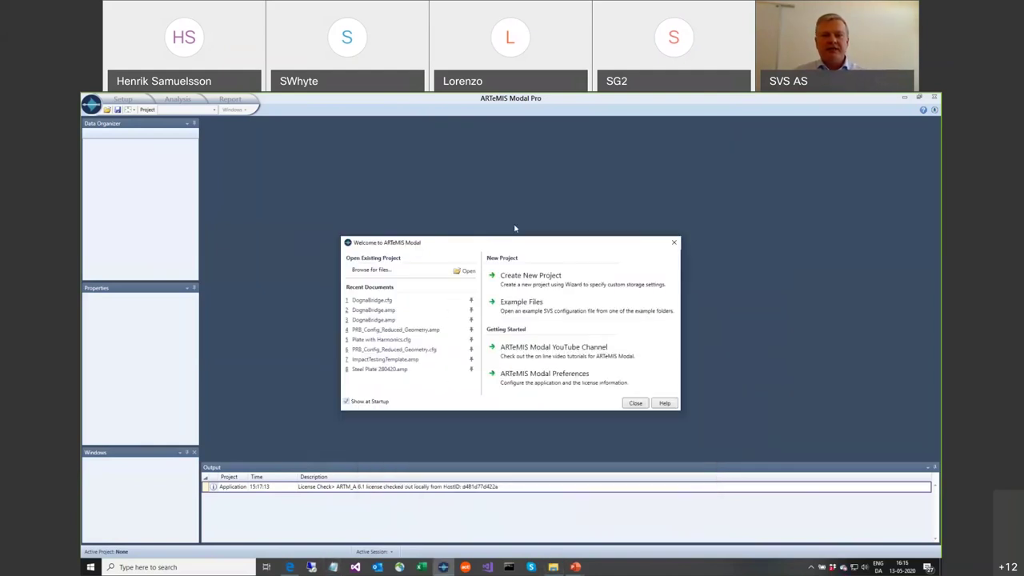
# Step: Create an OMA external-storage project from the SVS configuration file DognaBridge.cfg, using Dogna Bridge's DataFiles folder as the storage directory
pyautogui.click(544, 281)
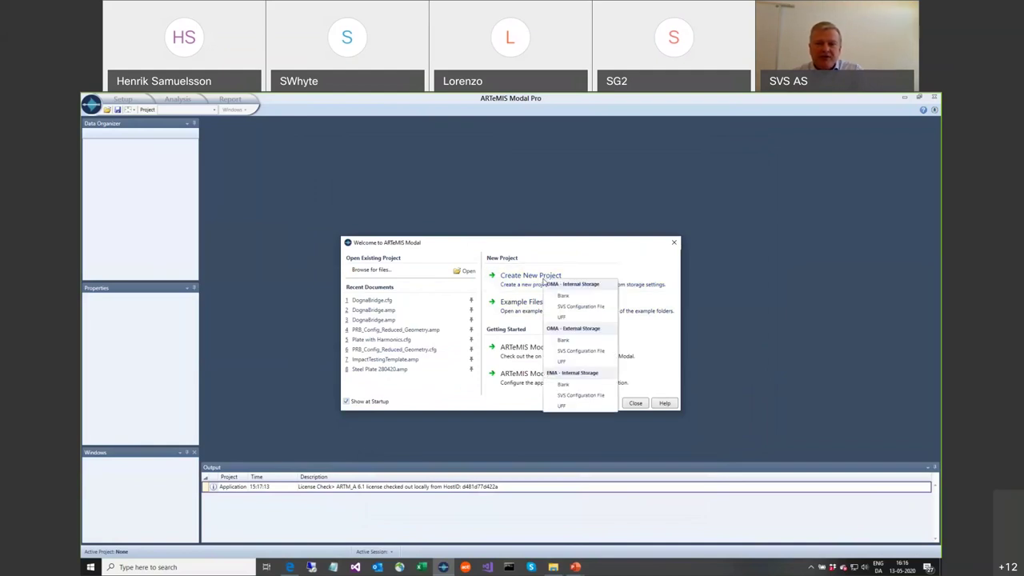
pyautogui.click(581, 351)
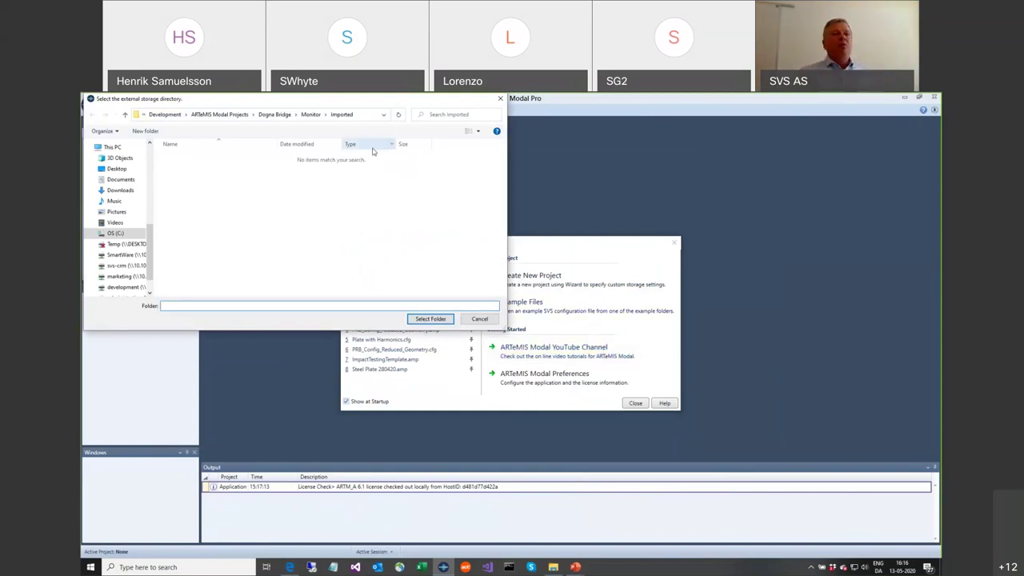
pyautogui.click(288, 116)
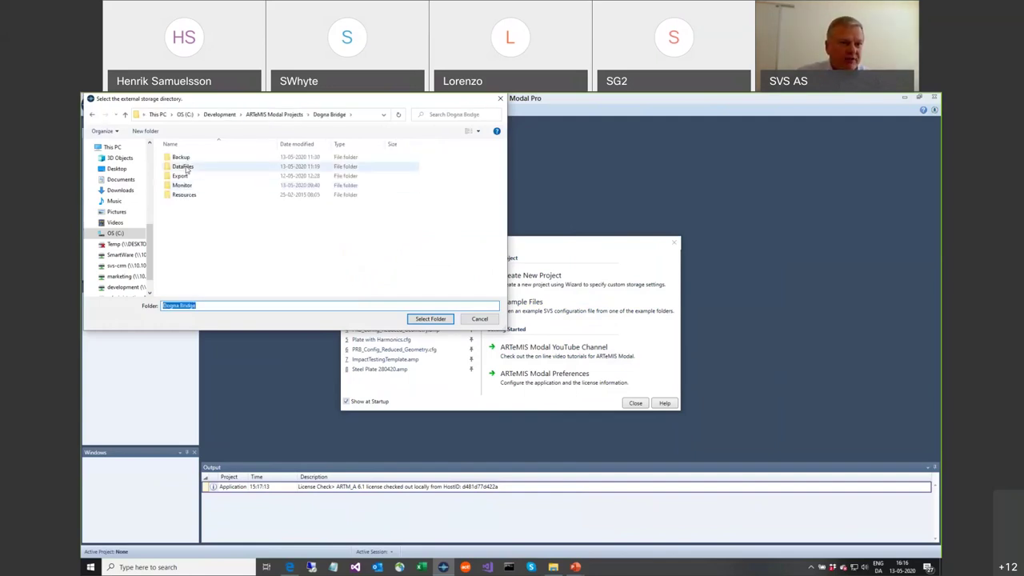
pyautogui.doubleClick(189, 170)
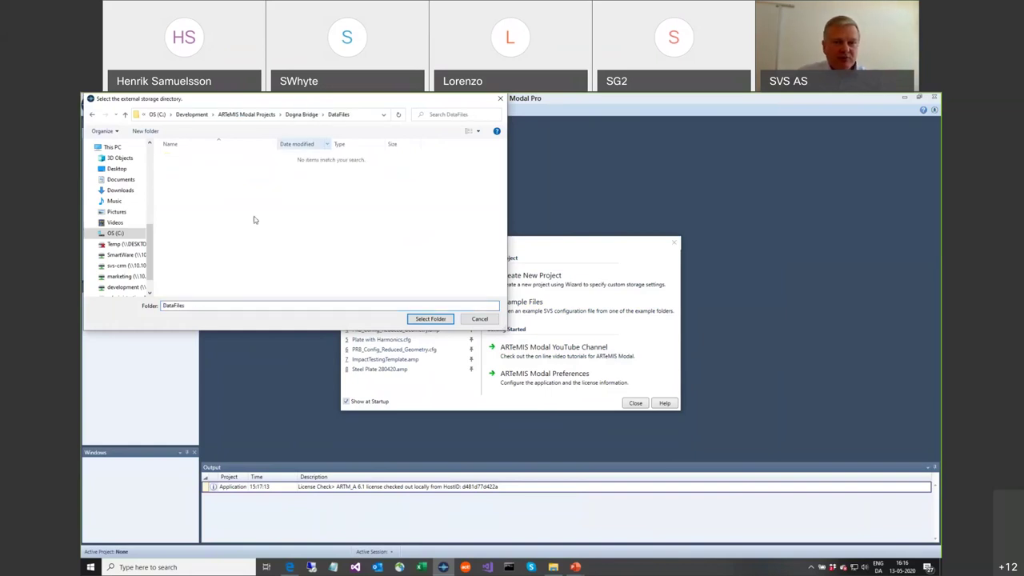
pyautogui.click(431, 319)
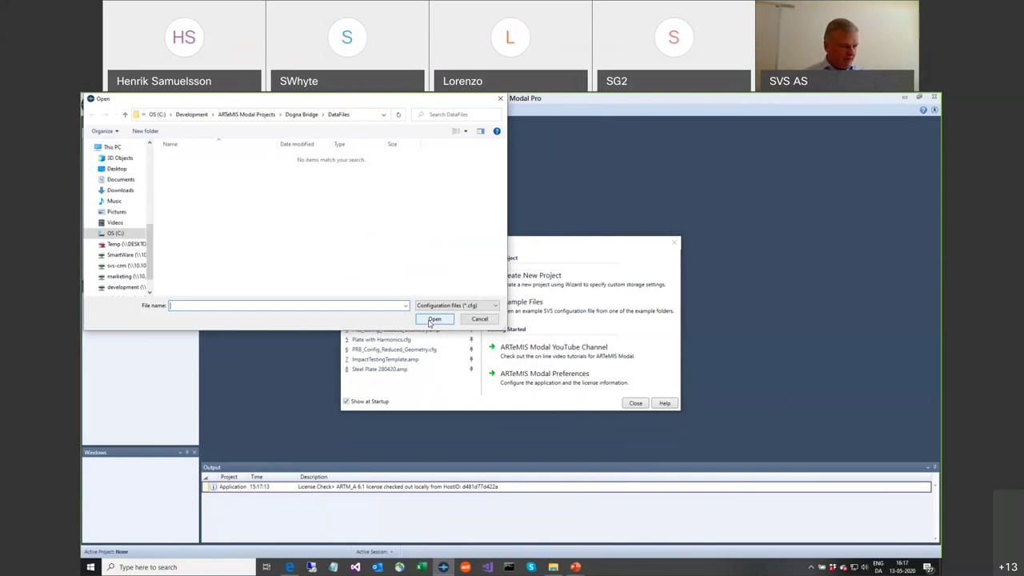
pyautogui.click(308, 117)
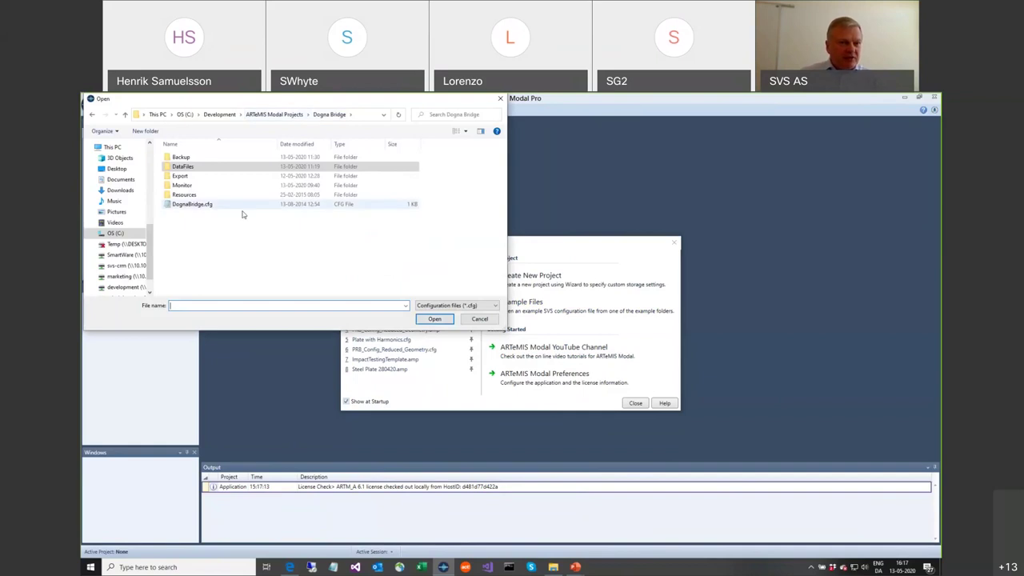
pyautogui.doubleClick(192, 204)
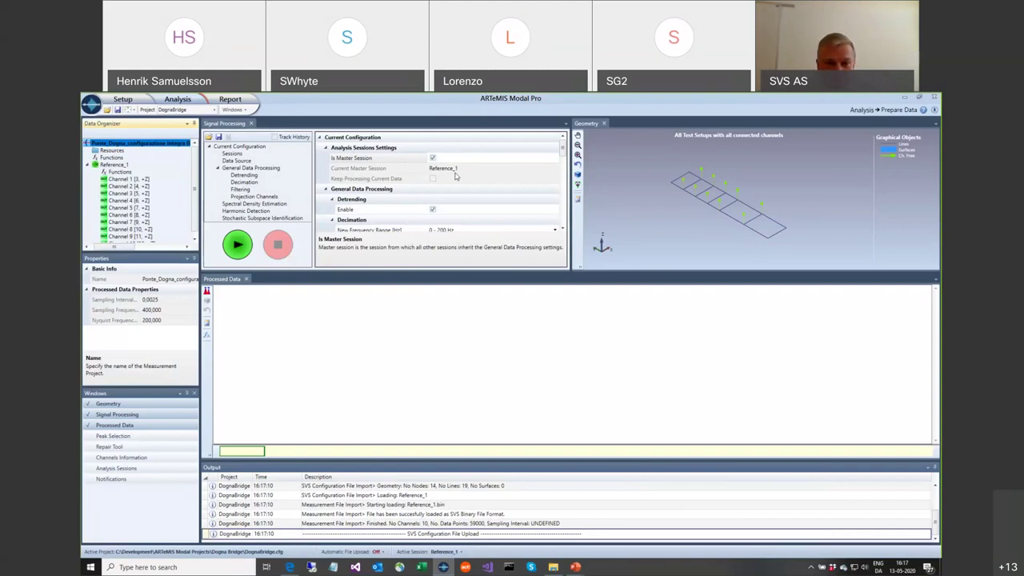
# Step: Set the new frequency range for decimation to 0 - 50 Hz in the signal processing configuration
pyautogui.click(563, 229)
pyautogui.click(563, 229)
pyautogui.click(563, 230)
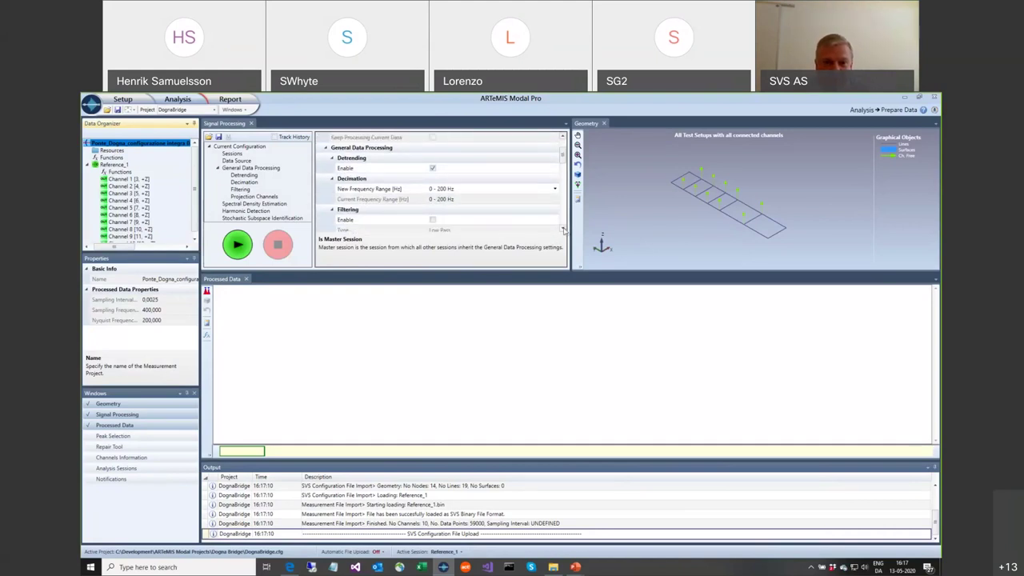
pyautogui.click(459, 194)
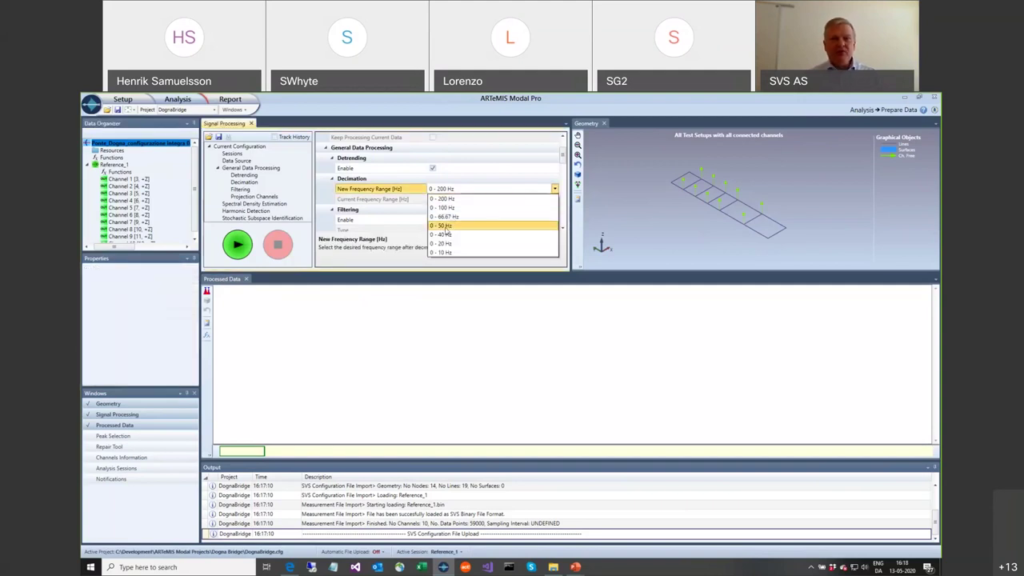
pyautogui.click(442, 226)
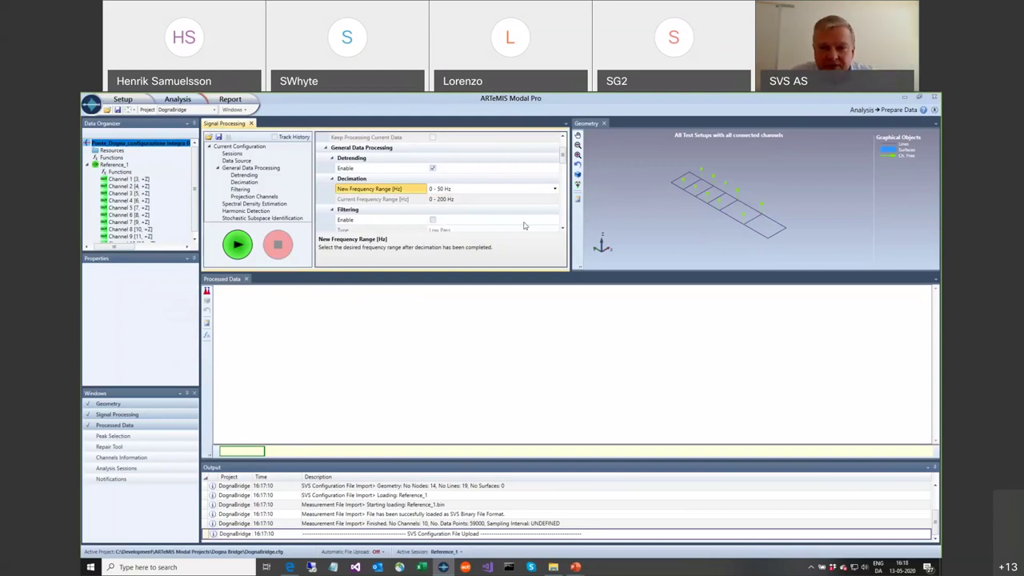
# Step: Disable the UPC estimator among the enabled SSI estimators of the Stochastic Subspace Identification settings
pyautogui.scroll(-5, 563, 230)
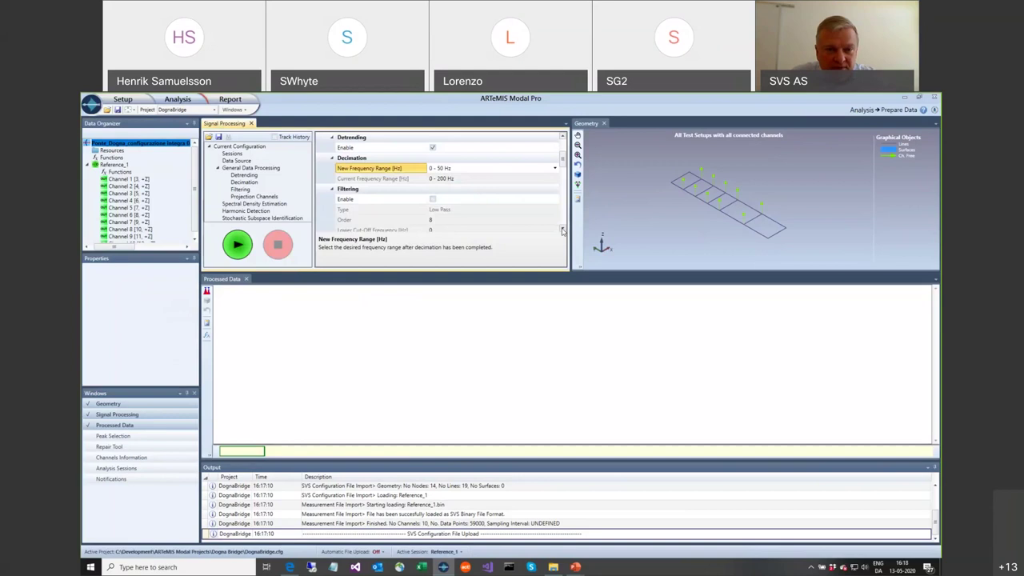
pyautogui.scroll(-5, 562, 231)
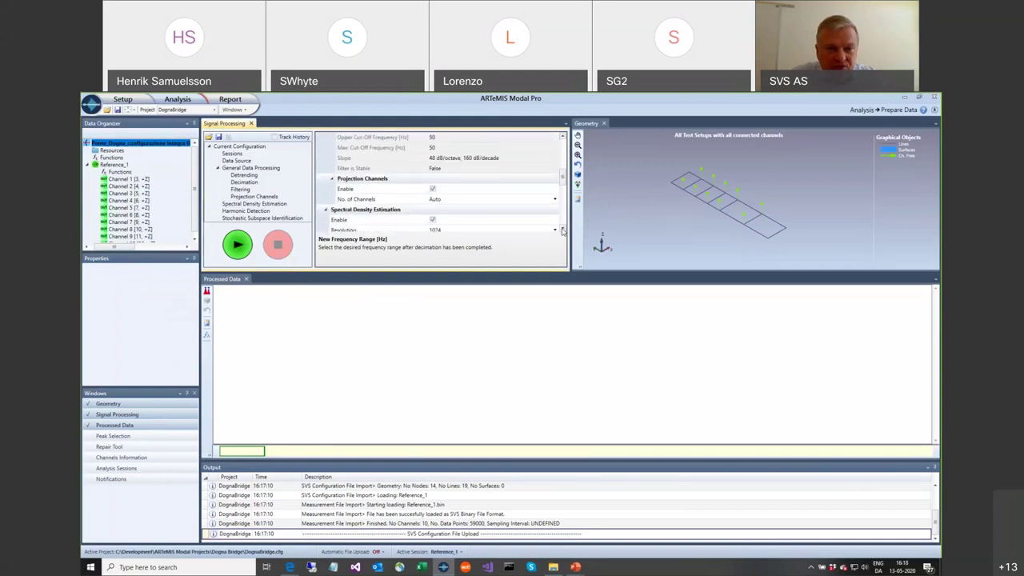
pyautogui.scroll(-5, 562, 231)
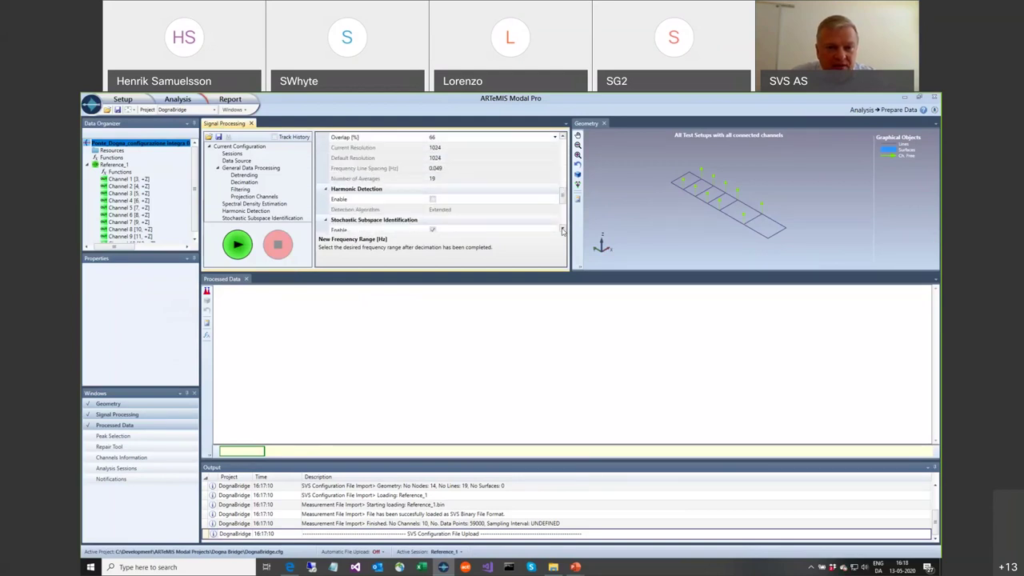
pyautogui.scroll(-2, 562, 231)
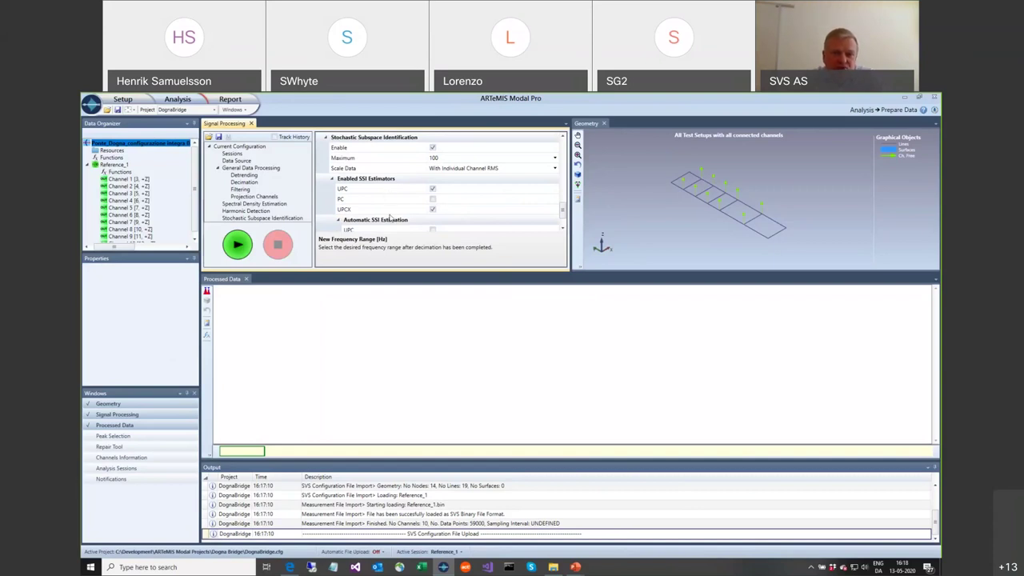
pyautogui.click(433, 189)
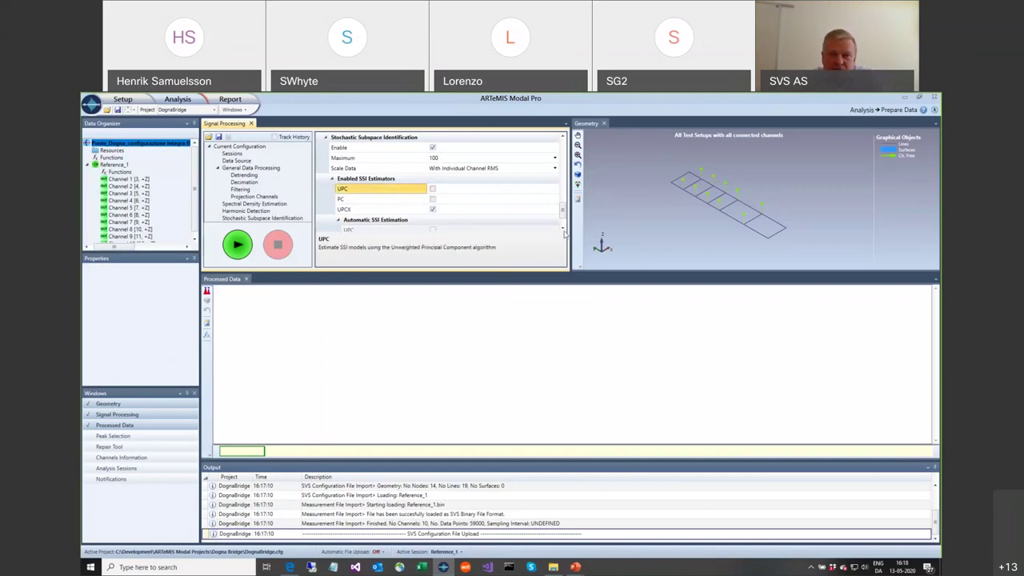
# Step: Enable automatic SSI estimation for UPCX and run the signal processing of the current configuration
pyautogui.click(563, 229)
pyautogui.click(563, 230)
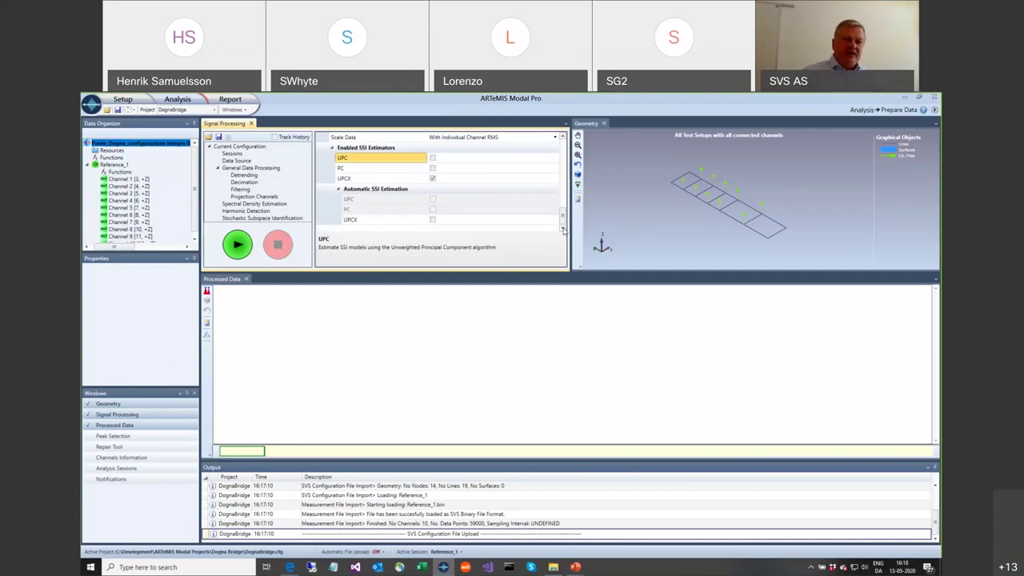
pyautogui.click(433, 220)
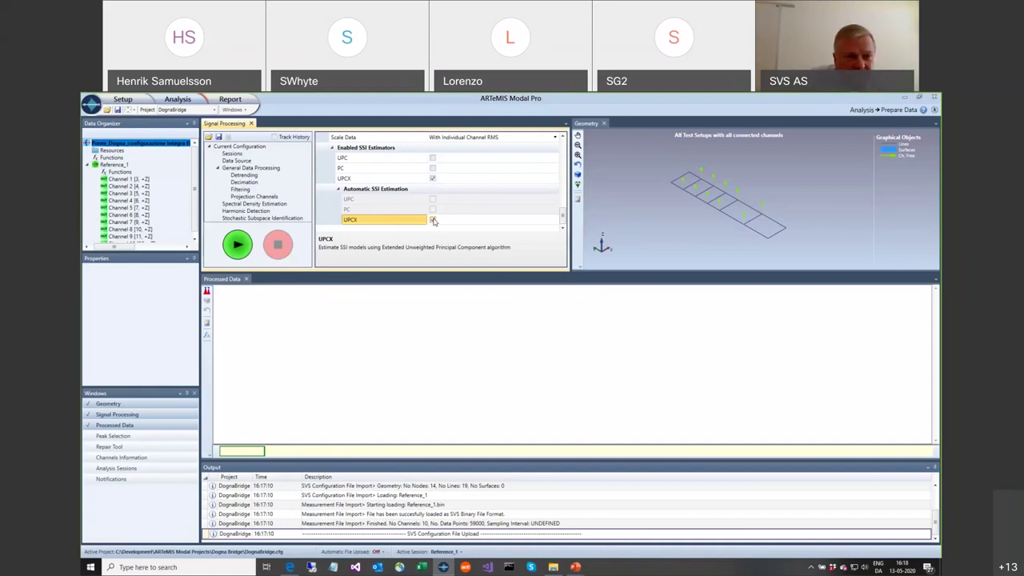
pyautogui.click(237, 246)
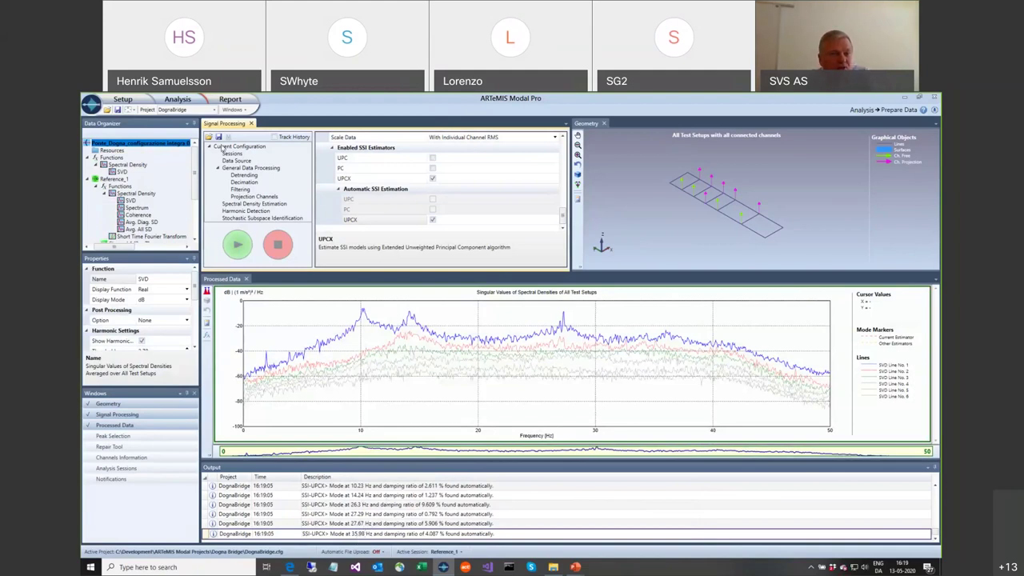
# Step: Show the Modal Parameter History in the Analysis History task and inspect the natural frequency points of session Reference_1
pyautogui.click(171, 102)
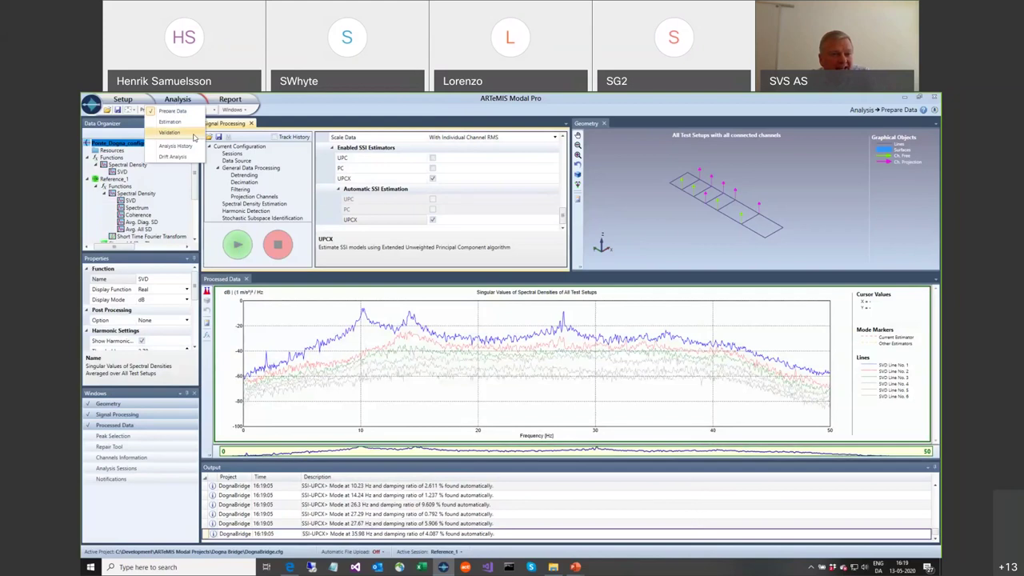
pyautogui.click(192, 147)
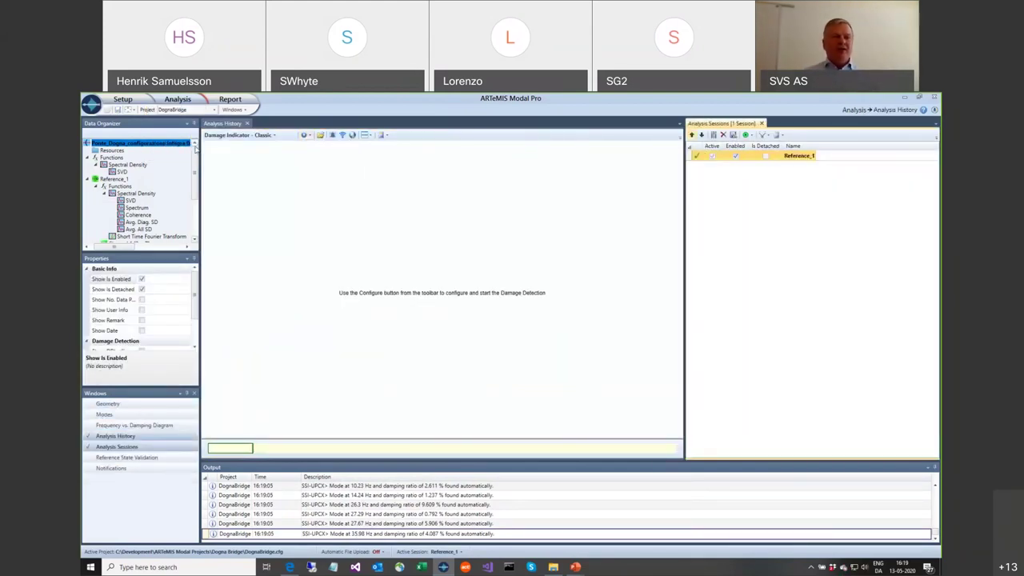
pyautogui.click(267, 135)
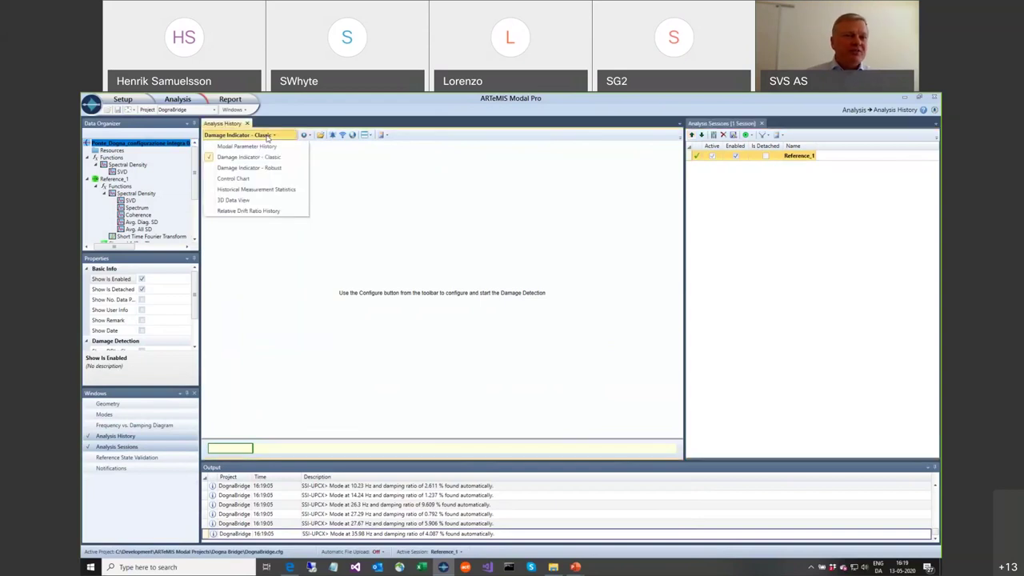
pyautogui.click(269, 147)
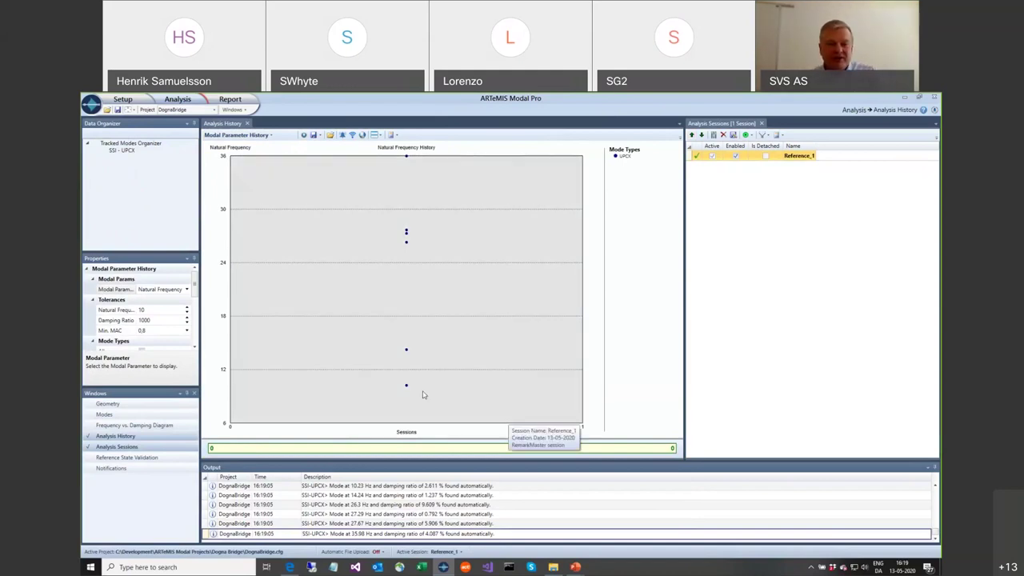
pyautogui.moveTo(409, 203)
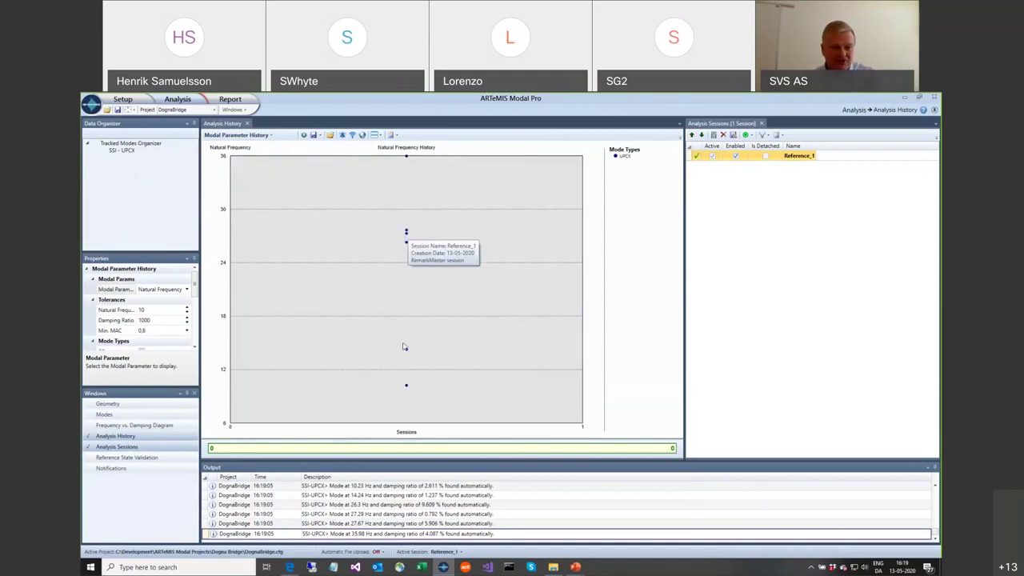
pyautogui.moveTo(406, 387)
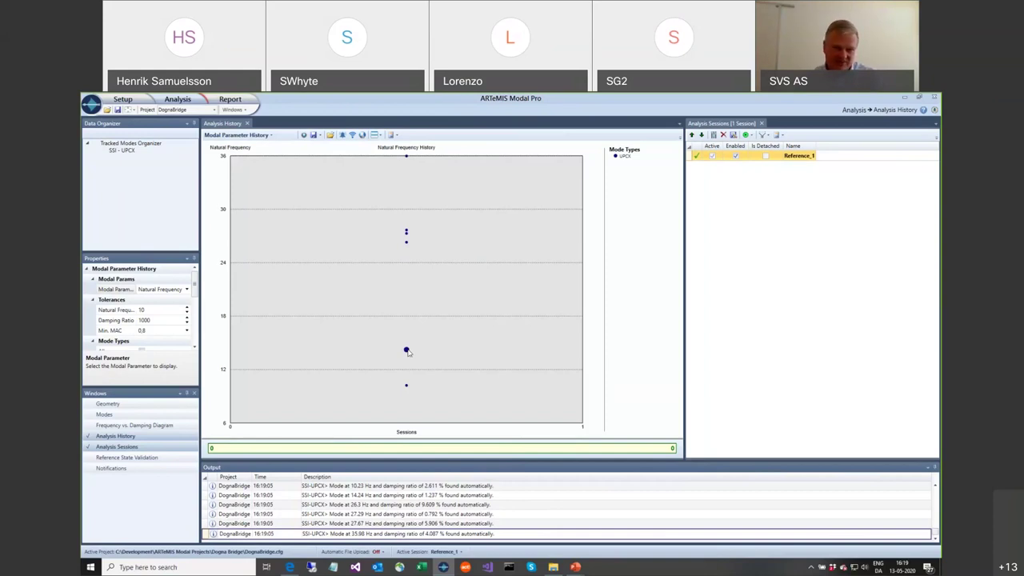
pyautogui.moveTo(407, 349)
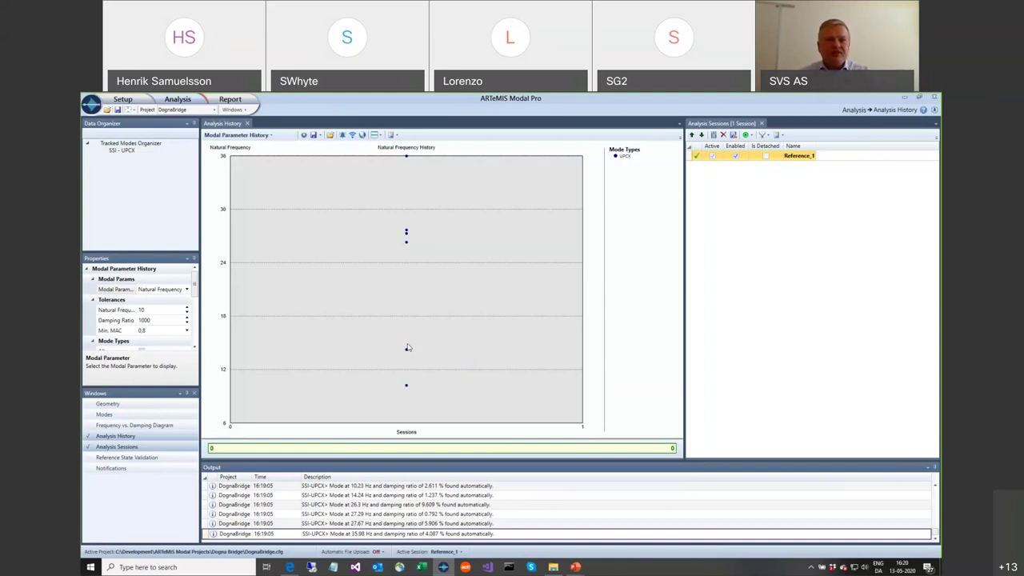
# Step: Import Reference_2.bin to Reference_8.bin from the Dogna Bridge folder as sessions, with the import position Append To End
pyautogui.click(331, 136)
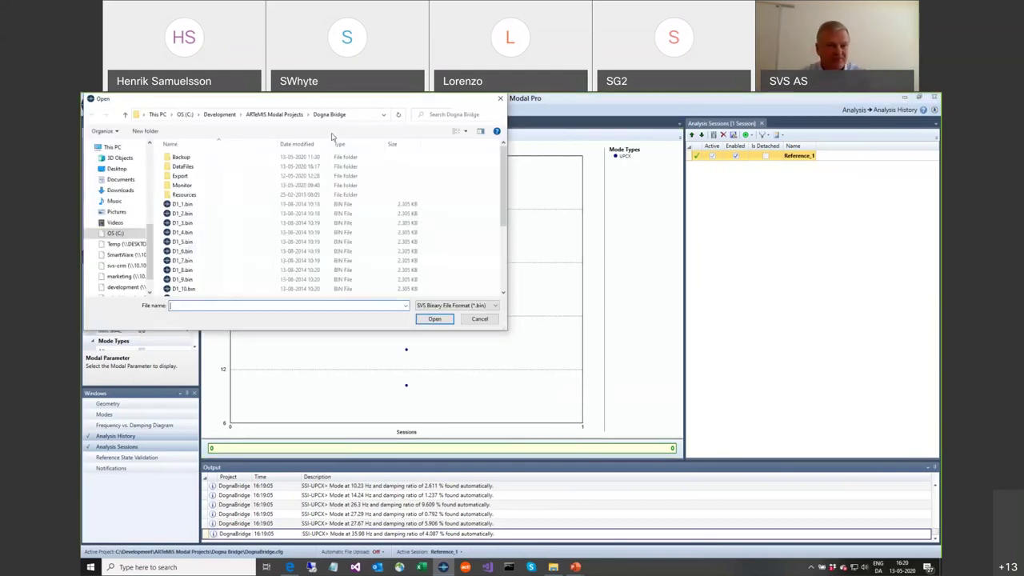
pyautogui.scroll(-4, 301, 230)
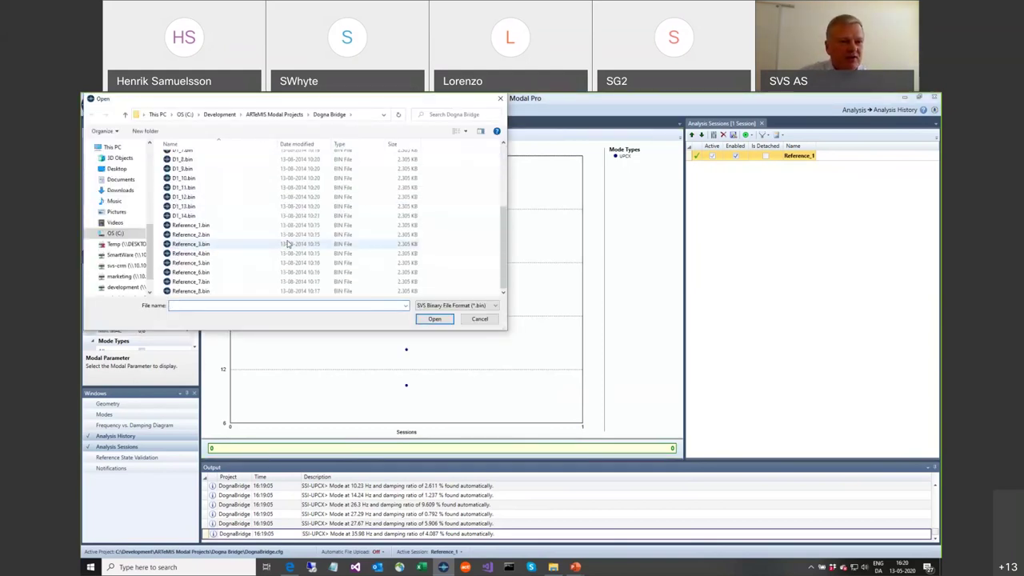
pyautogui.click(266, 236)
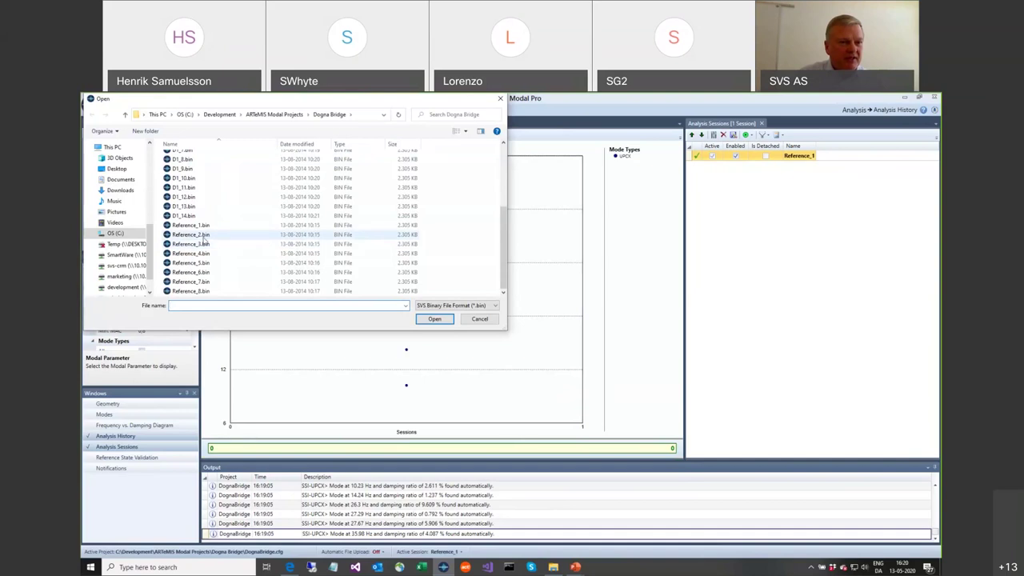
pyautogui.keyDown('shift'); pyautogui.click(211, 292); pyautogui.keyUp('shift')
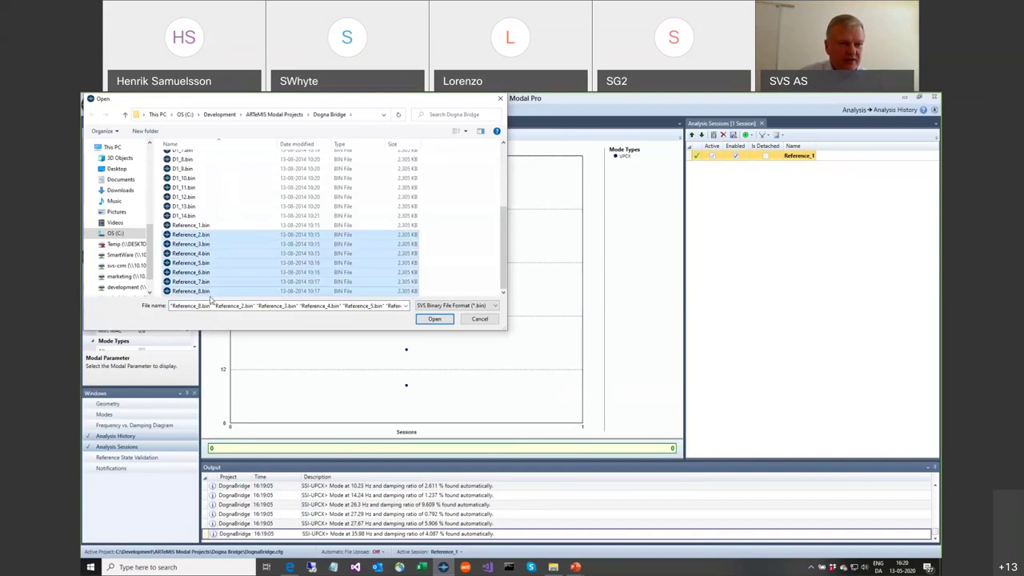
pyautogui.click(434, 320)
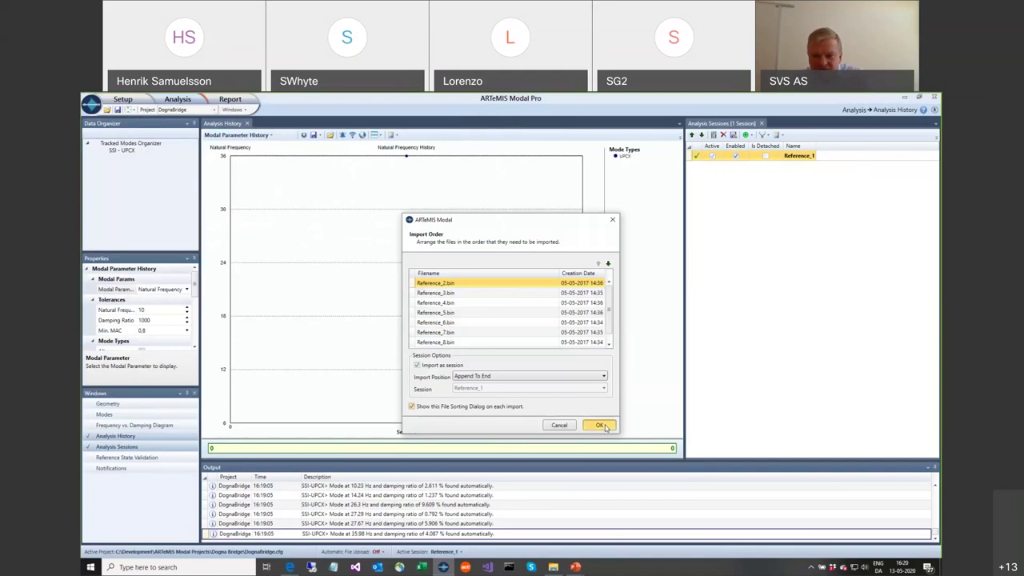
pyautogui.click(601, 425)
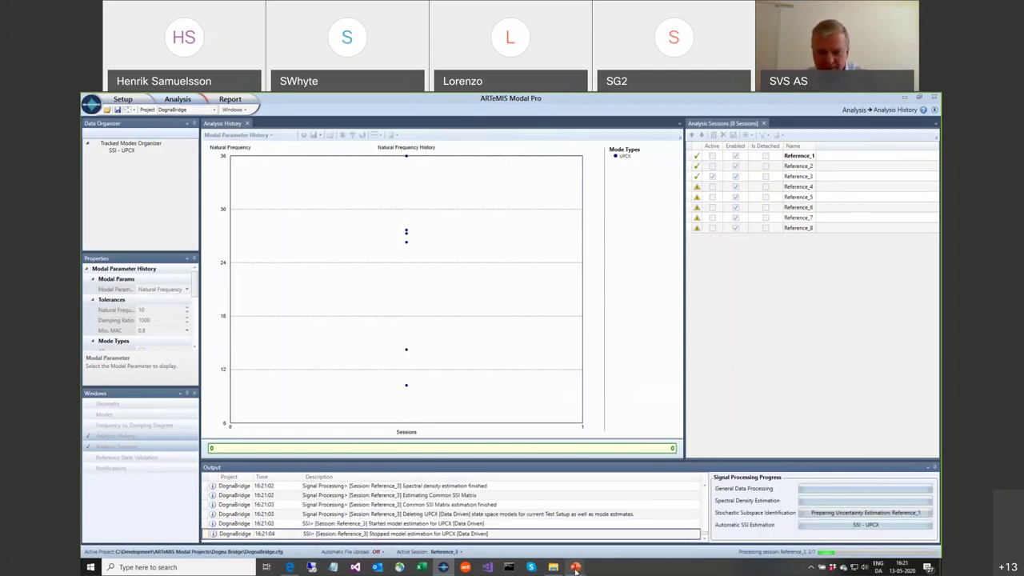
# Step: Switch to the running PowerPoint slide show on operational modal analysis
pyautogui.moveTo(575, 566)
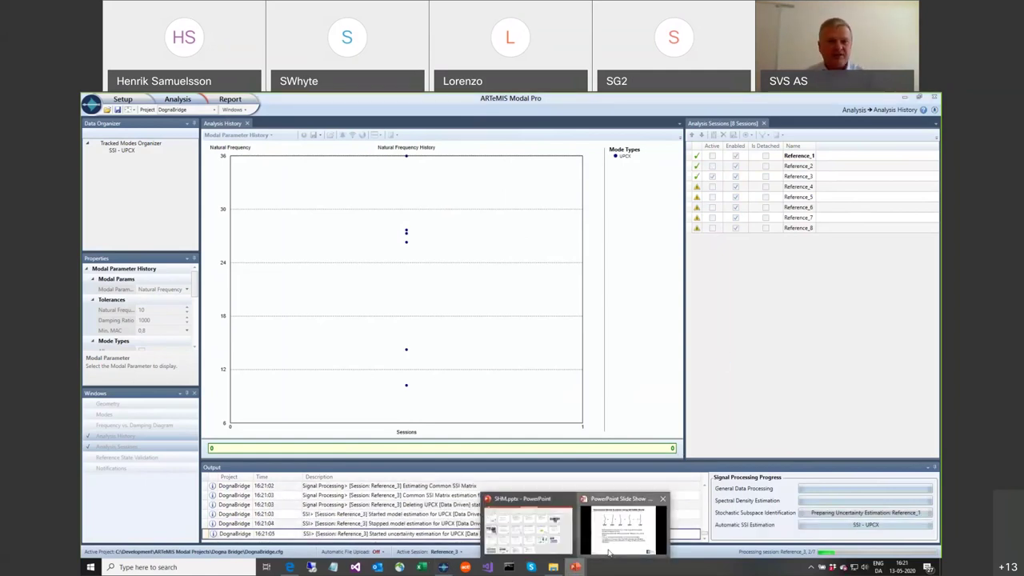
pyautogui.click(608, 548)
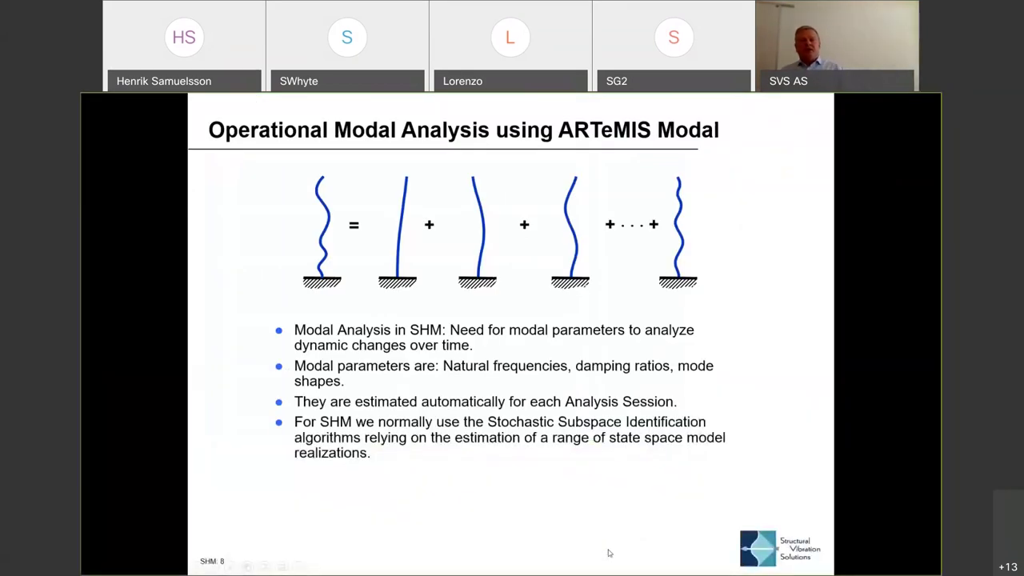
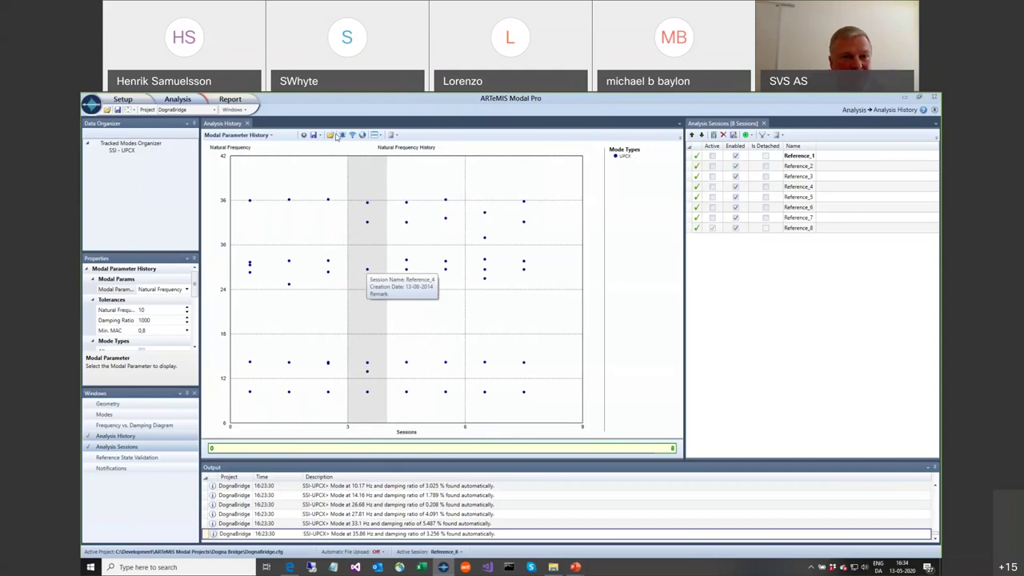
# Step: Track the UPCX modes with Reference_1 to Reference_6 as reference sessions, and inspect the lowest tracked mode in the first sessions
pyautogui.click(304, 135)
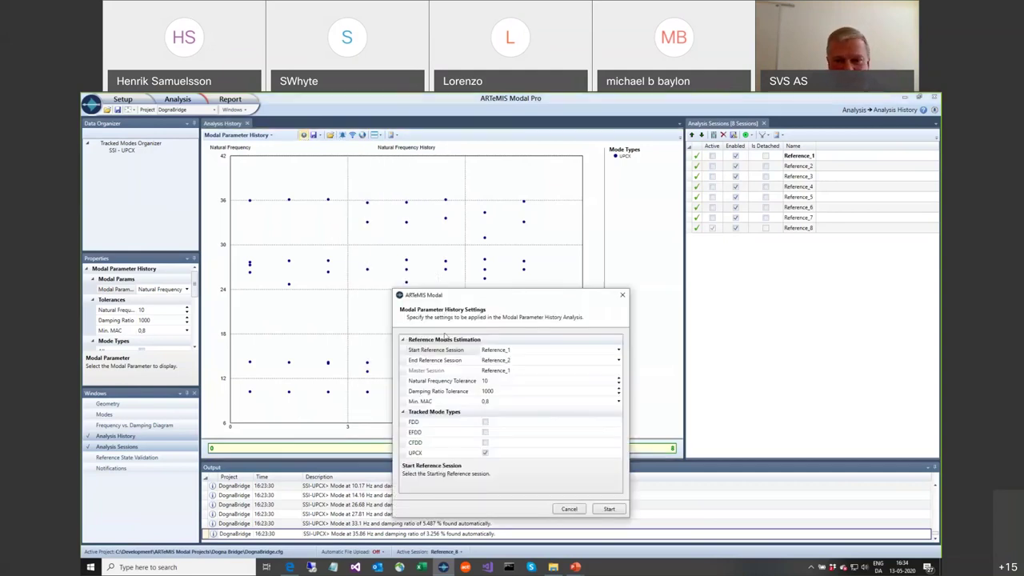
pyautogui.click(497, 361)
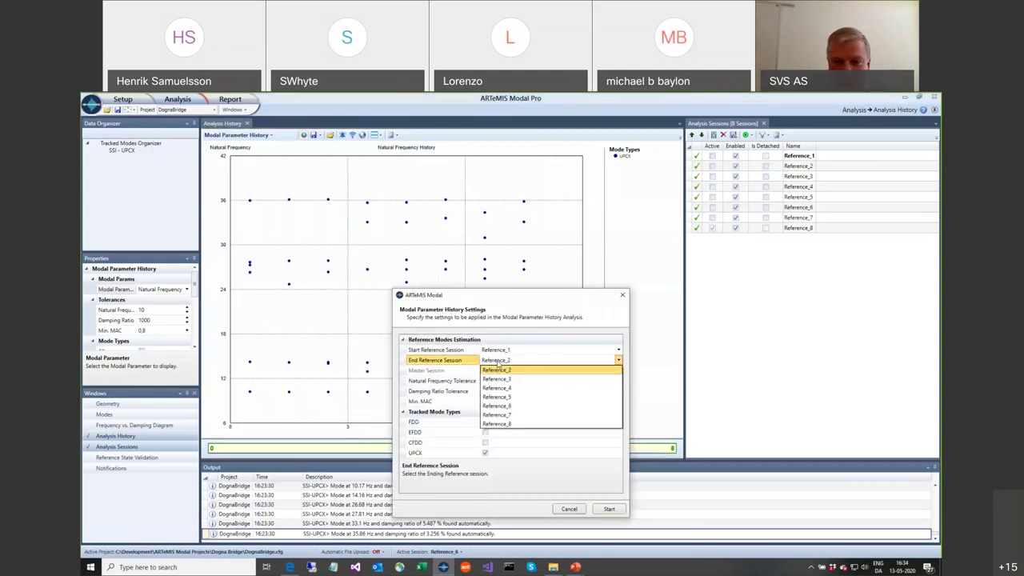
pyautogui.click(509, 407)
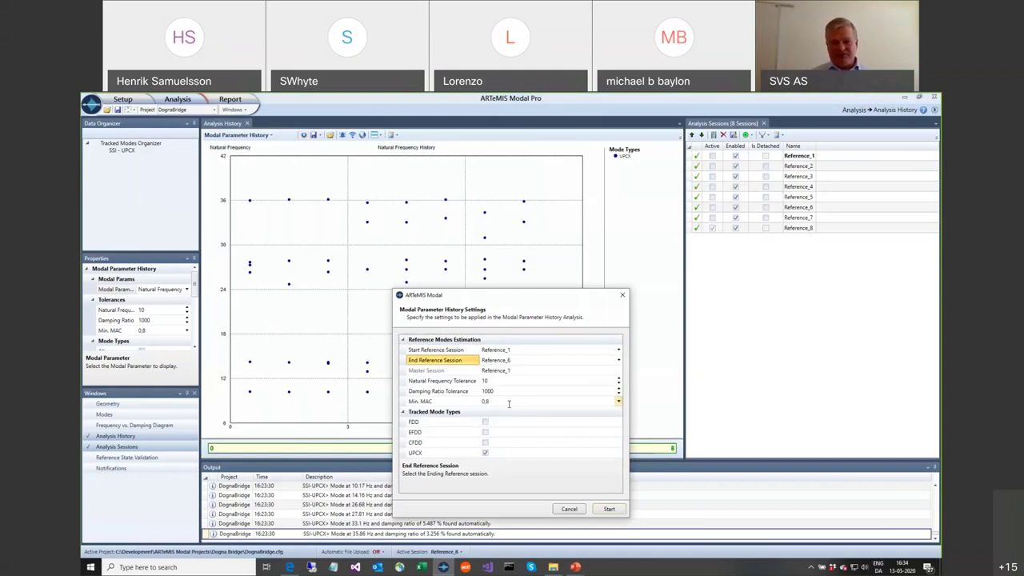
pyautogui.click(609, 509)
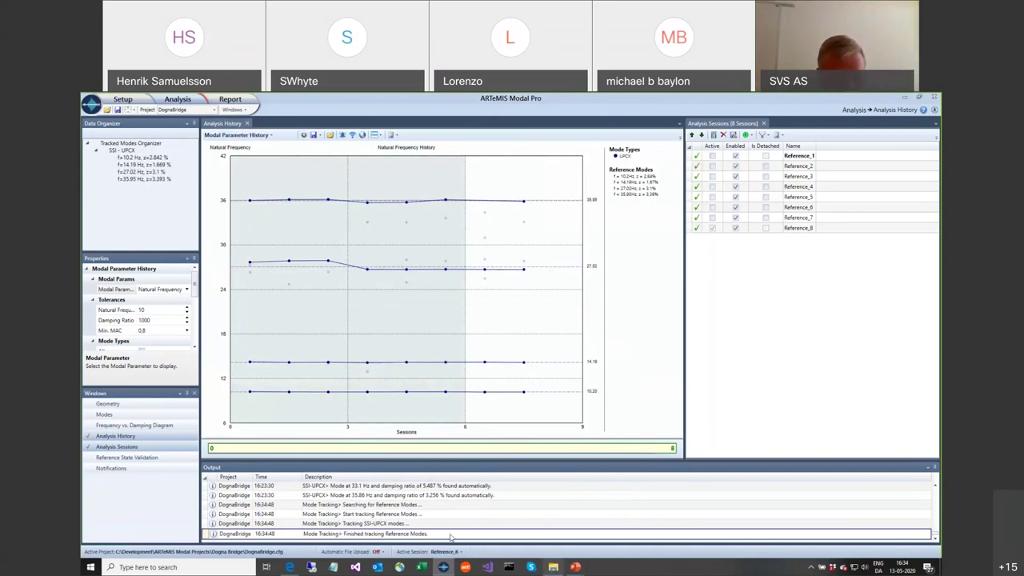
pyautogui.moveTo(250, 393)
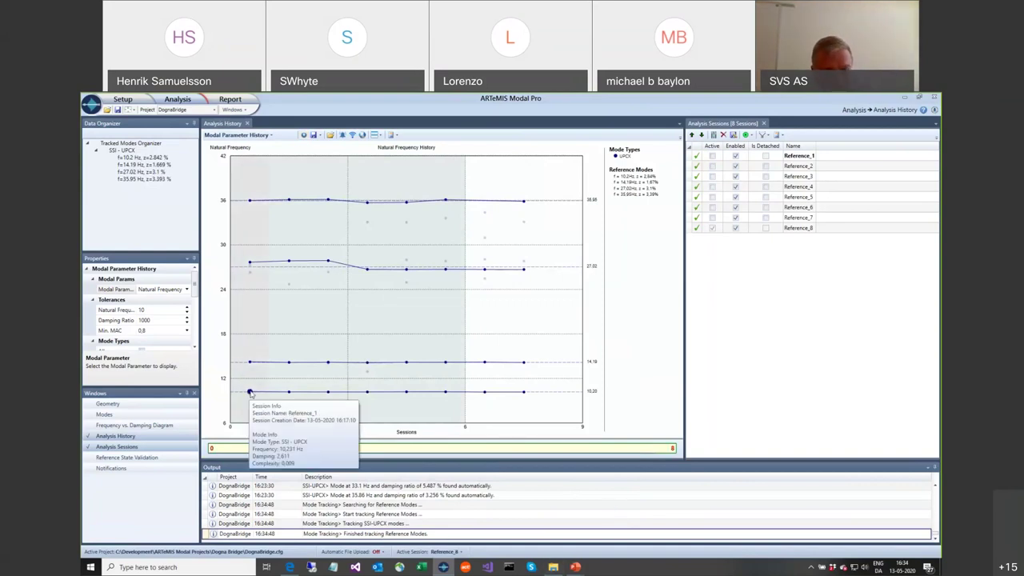
pyautogui.moveTo(289, 393)
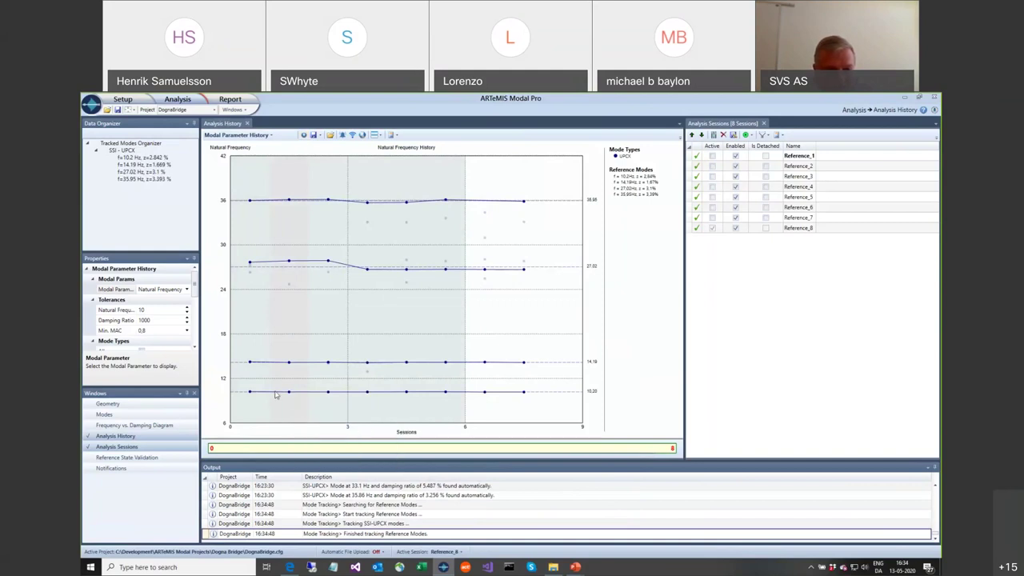
pyautogui.click(277, 392)
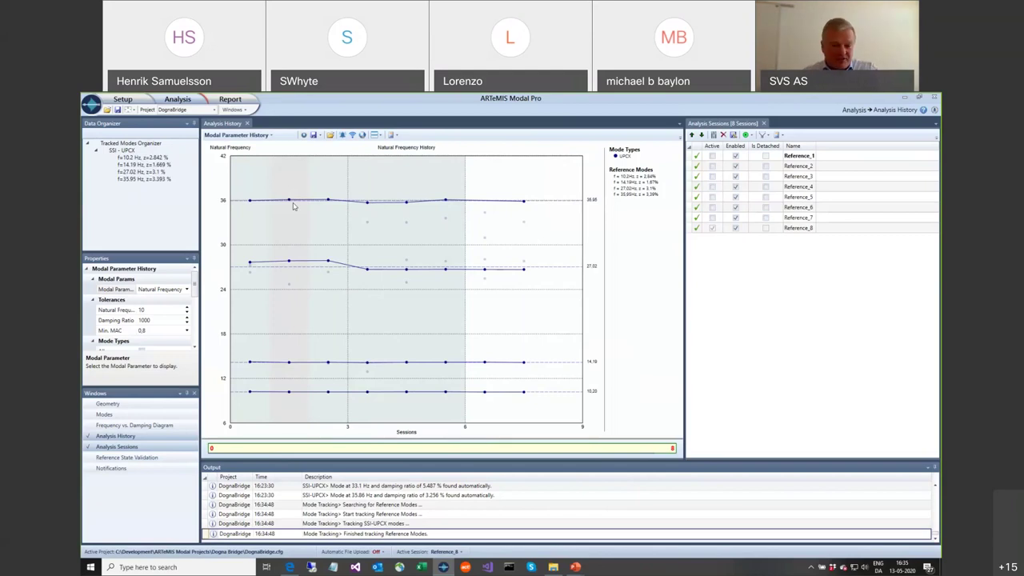
# Step: Configure automatic file upload with Dogna Bridge's Monitor folder as the input folder, and review the available file types while keeping *.bin
pyautogui.click(378, 552)
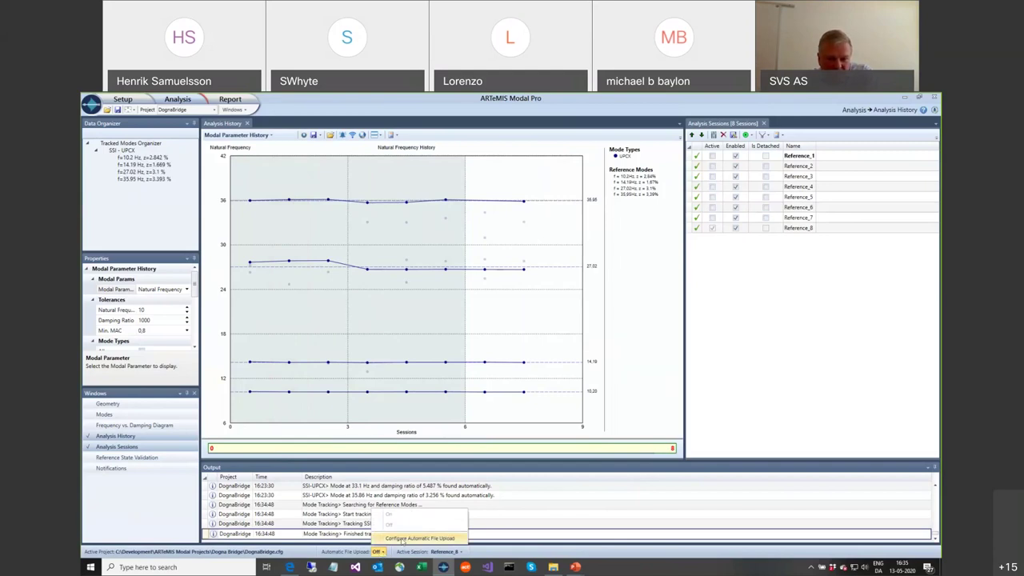
pyautogui.click(402, 539)
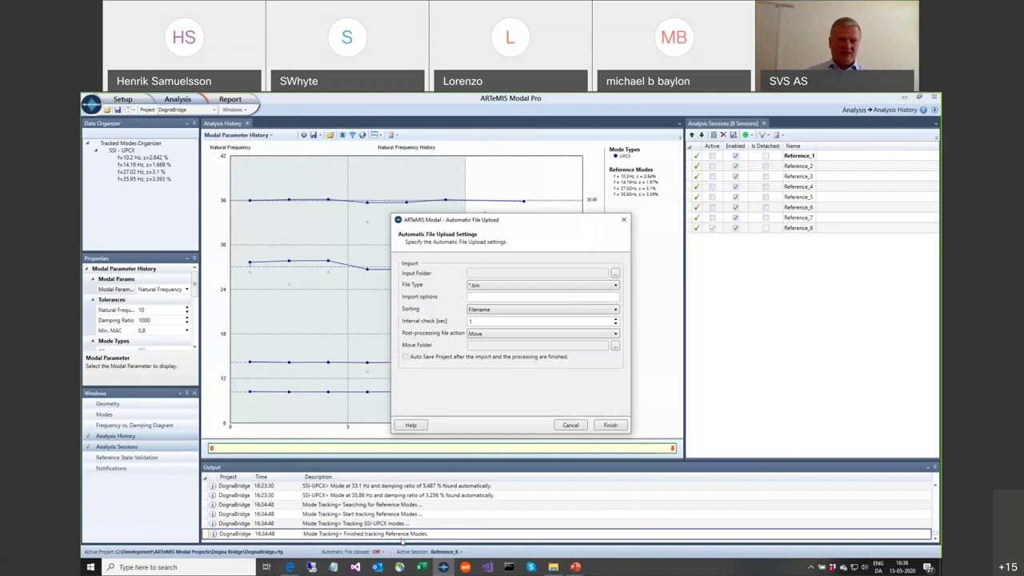
pyautogui.click(615, 272)
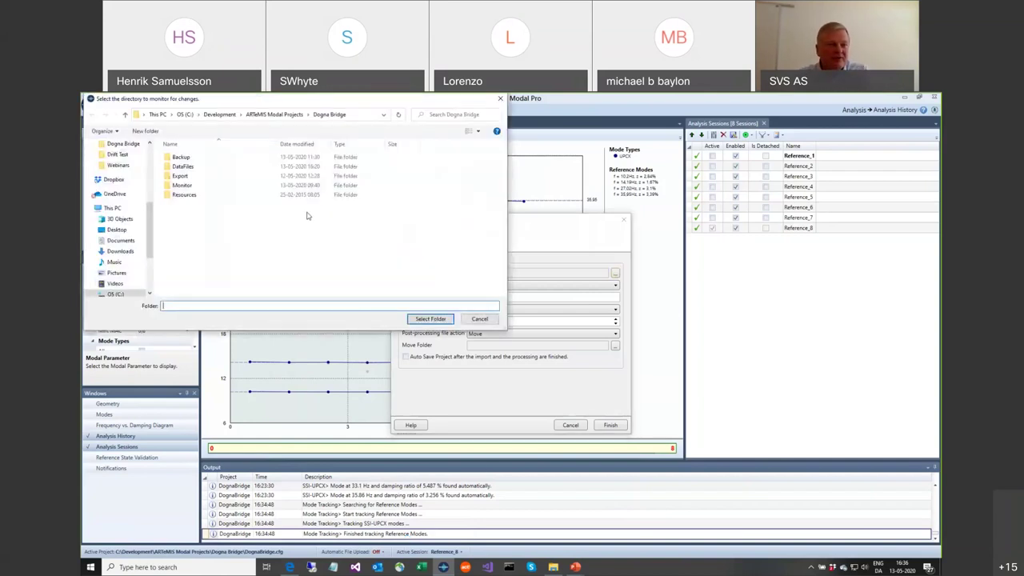
pyautogui.doubleClick(177, 186)
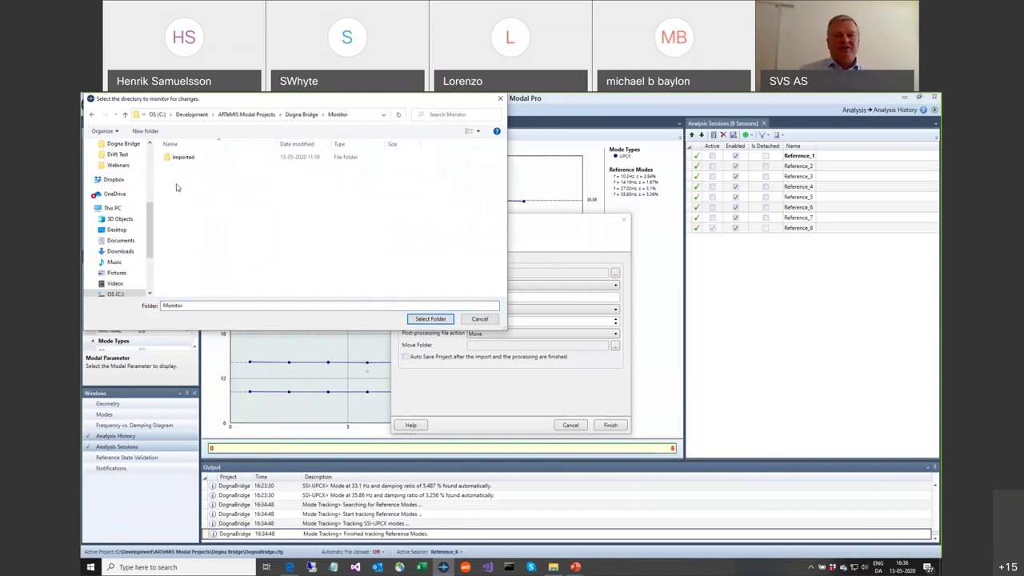
pyautogui.click(430, 320)
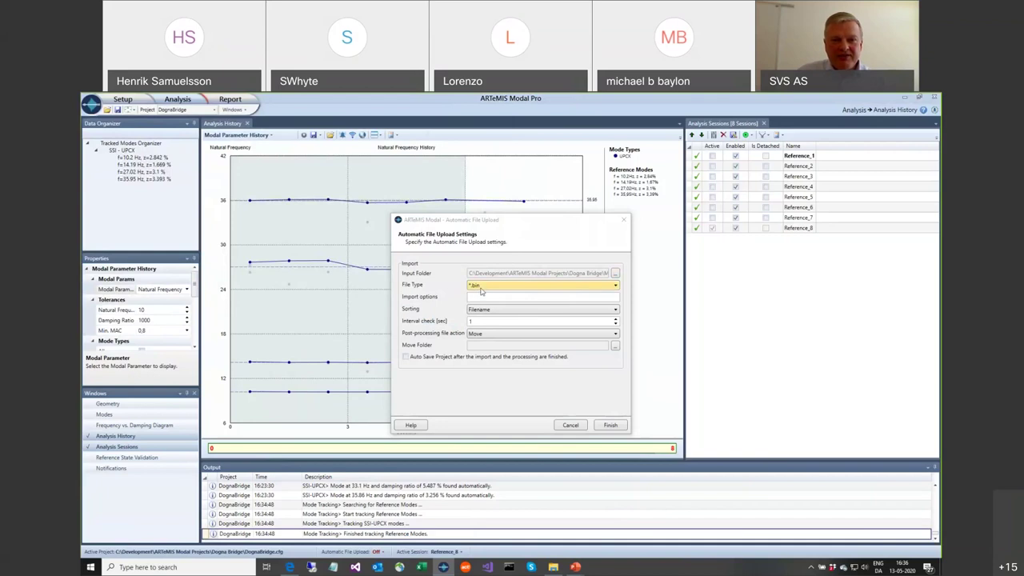
pyautogui.click(492, 286)
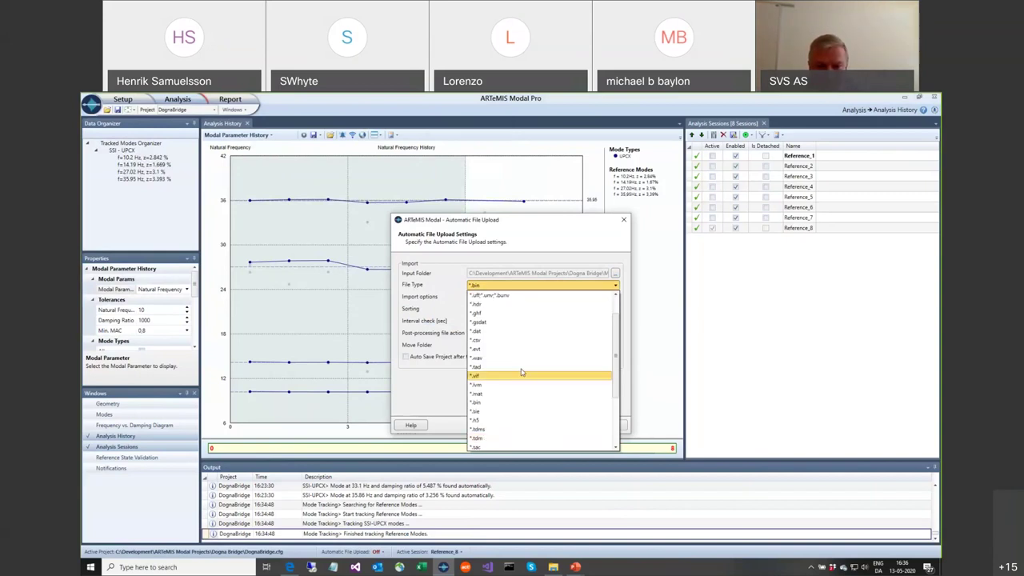
pyautogui.scroll(1, 523, 350)
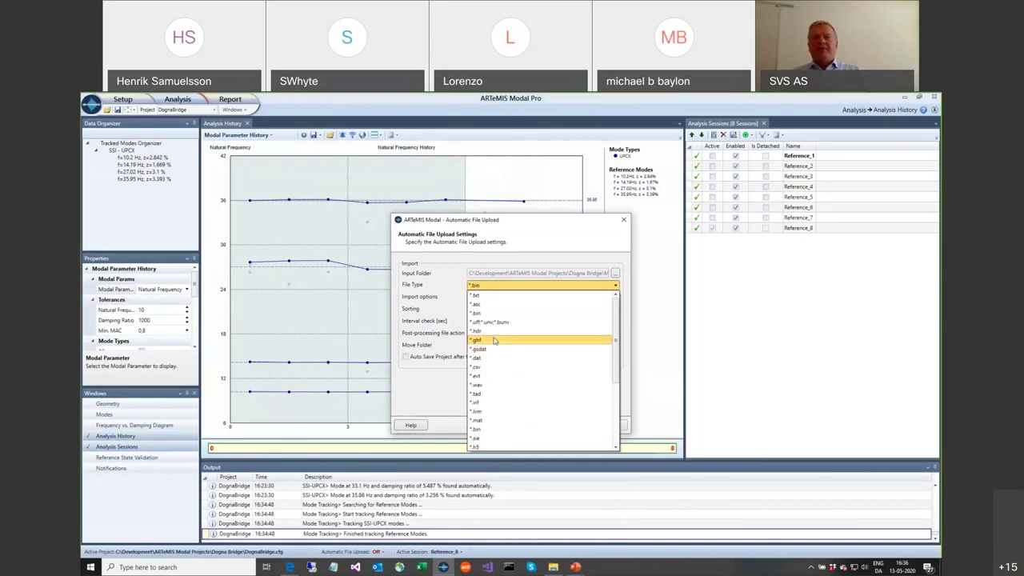
pyautogui.click(487, 289)
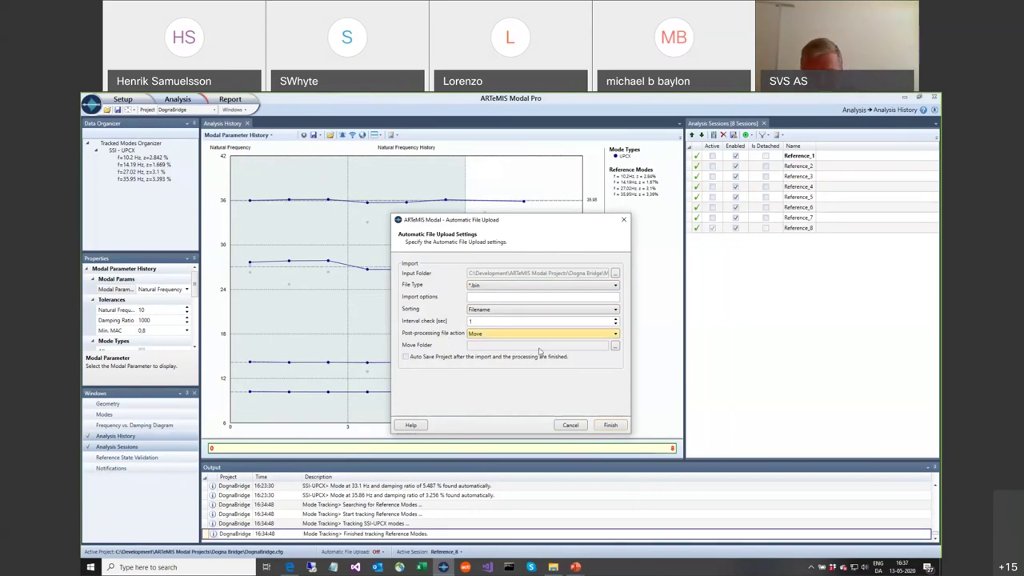
# Step: Set the Imported folder inside Dogna Bridge's Monitor folder as the move folder for processed files, and turn automatic file upload on
pyautogui.click(615, 346)
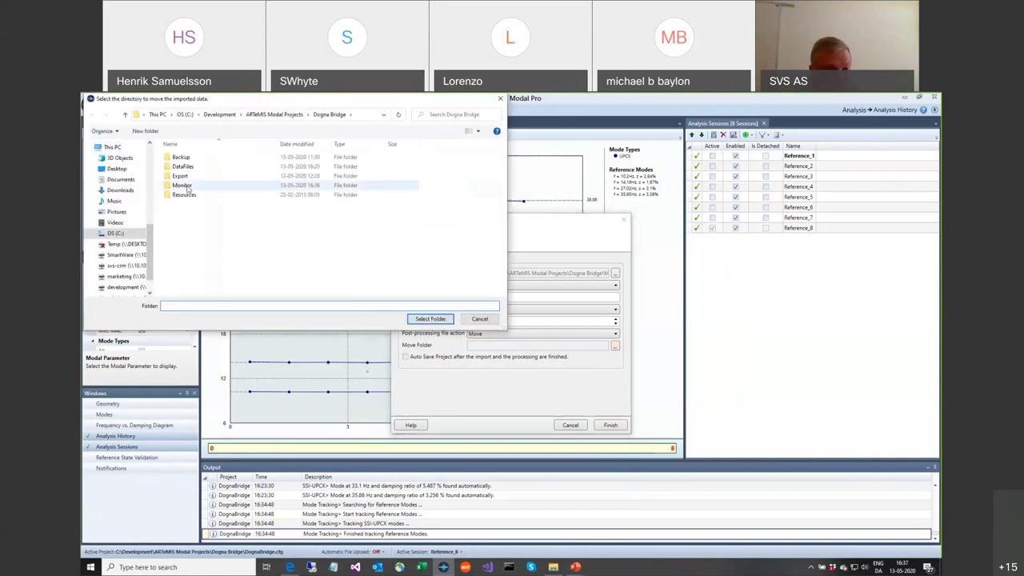
pyautogui.doubleClick(183, 185)
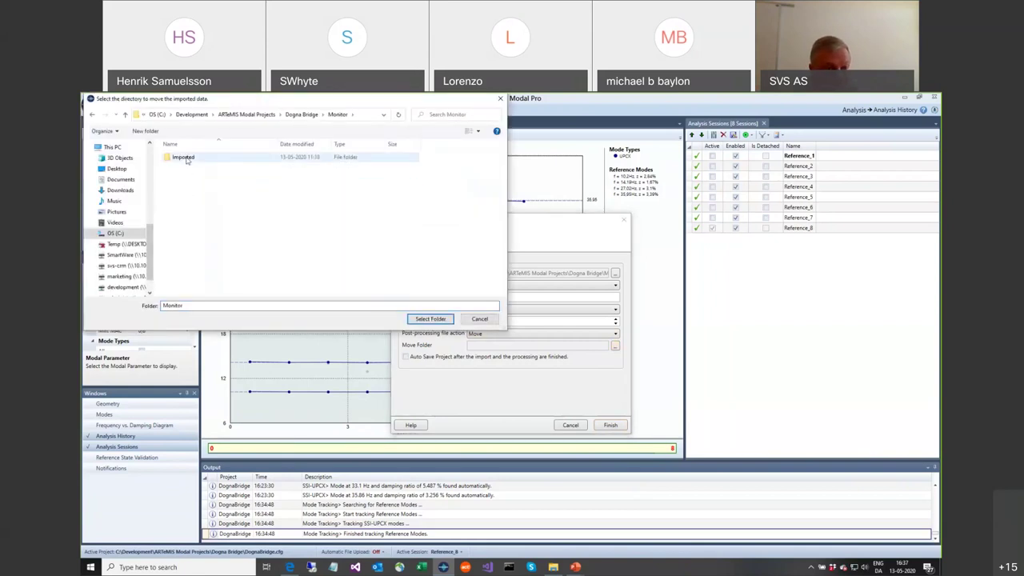
pyautogui.doubleClick(184, 158)
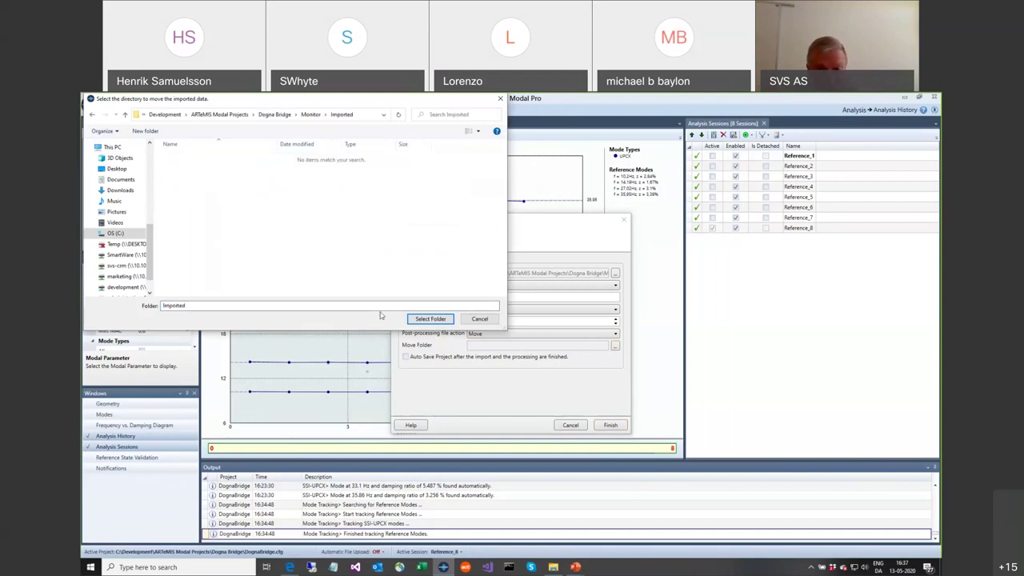
pyautogui.click(410, 321)
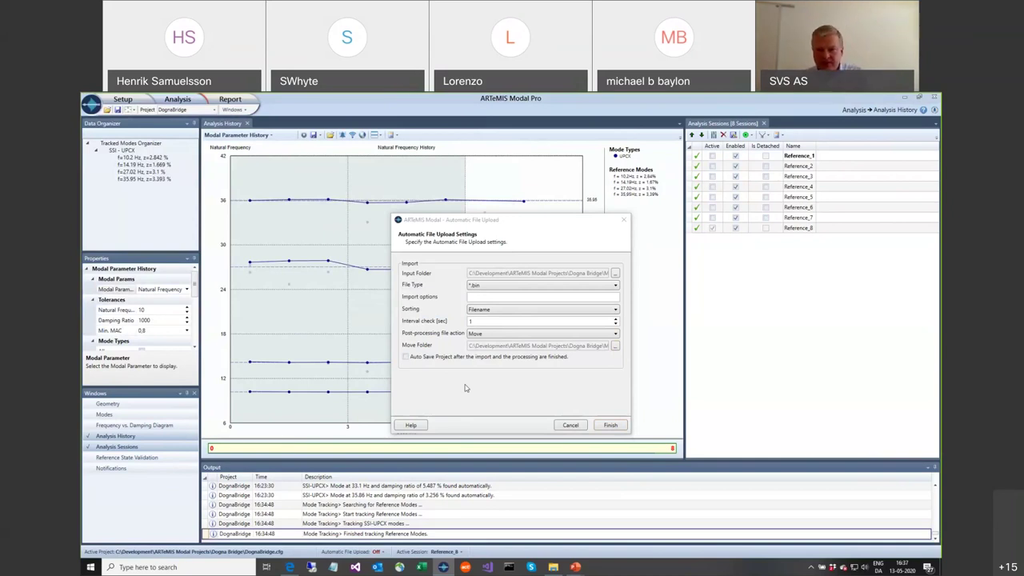
pyautogui.click(611, 425)
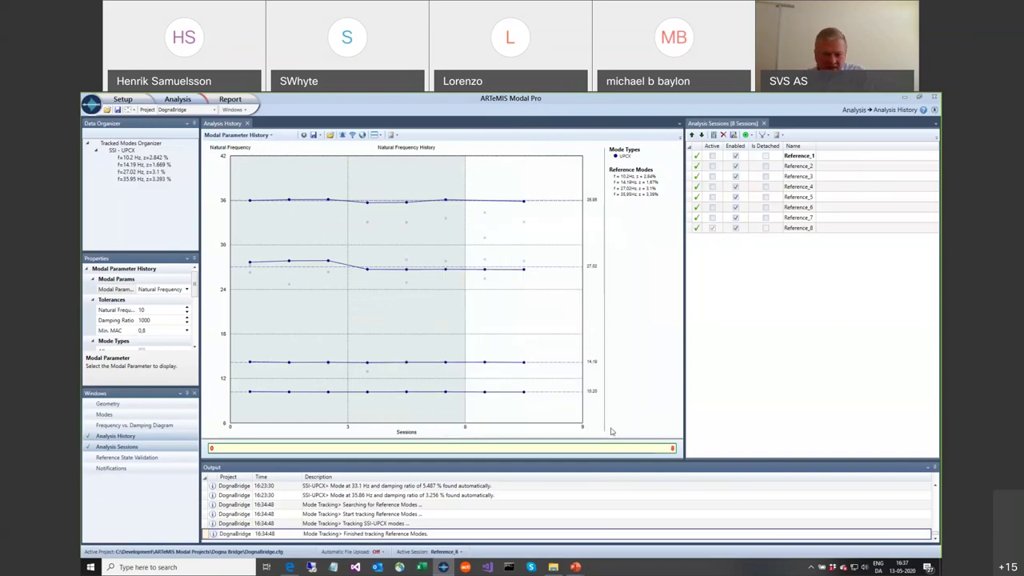
pyautogui.click(376, 552)
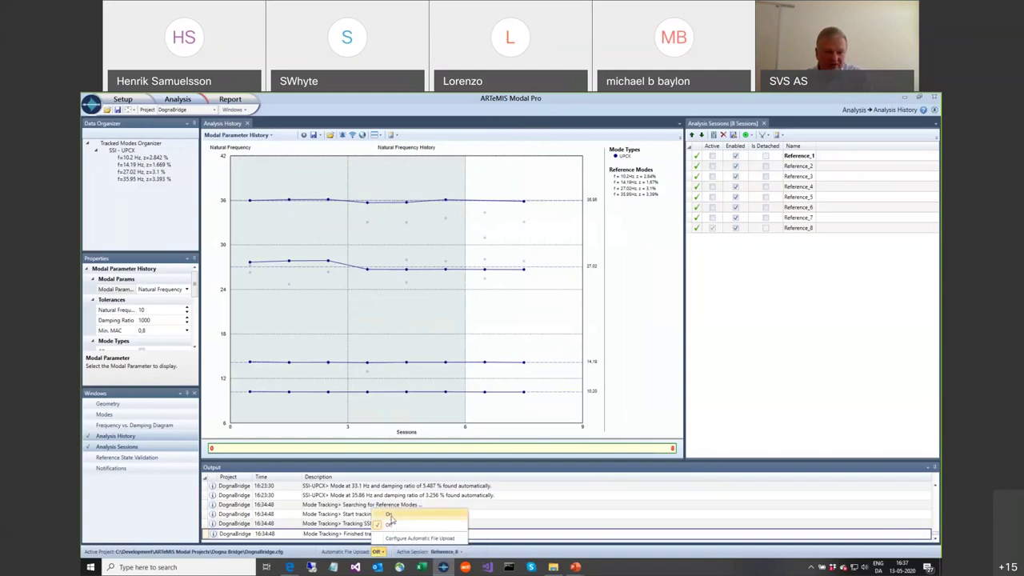
pyautogui.click(390, 516)
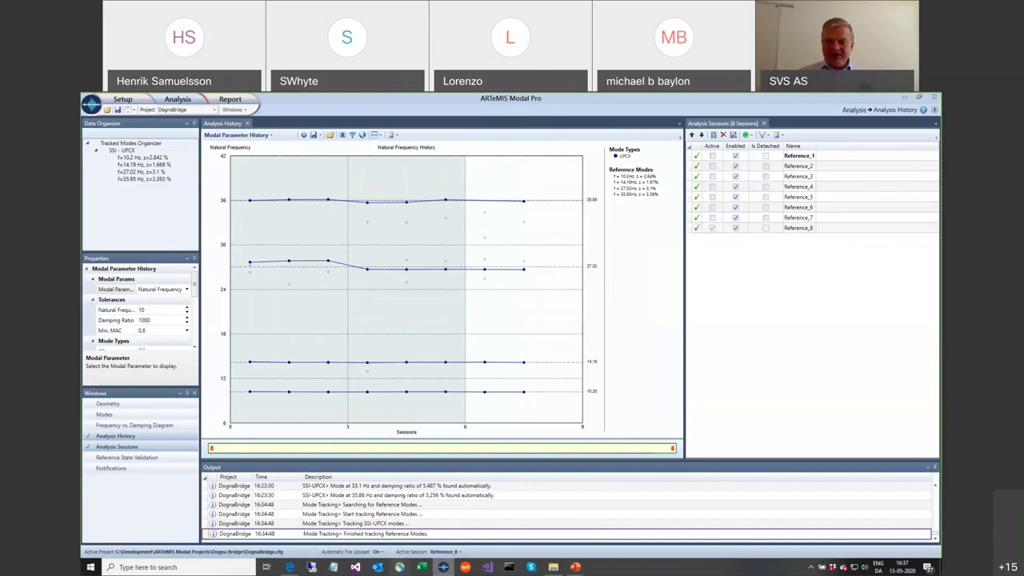
# Step: In File Explorer, copy D1_1.bin to D1_14.bin from the Dogna Bridge folder into its Monitor folder
pyautogui.click(553, 568)
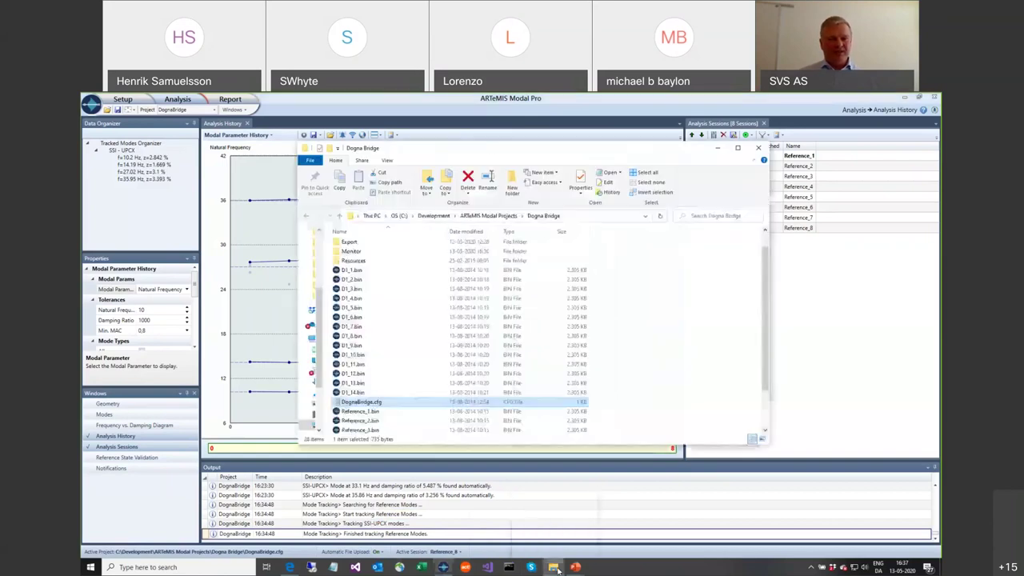
pyautogui.click(349, 270)
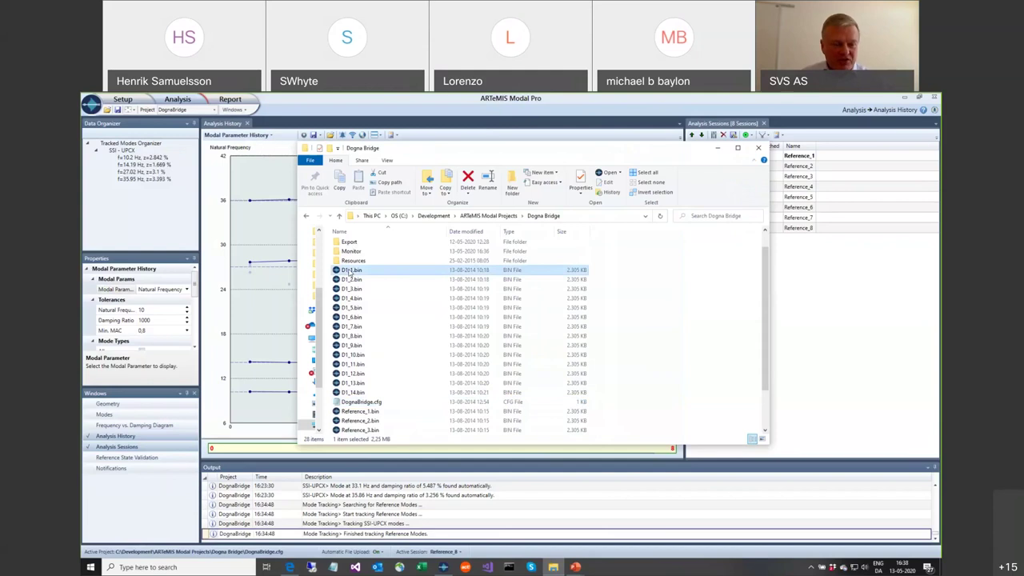
pyautogui.keyDown('shift'); pyautogui.click(353, 393); pyautogui.keyUp('shift')
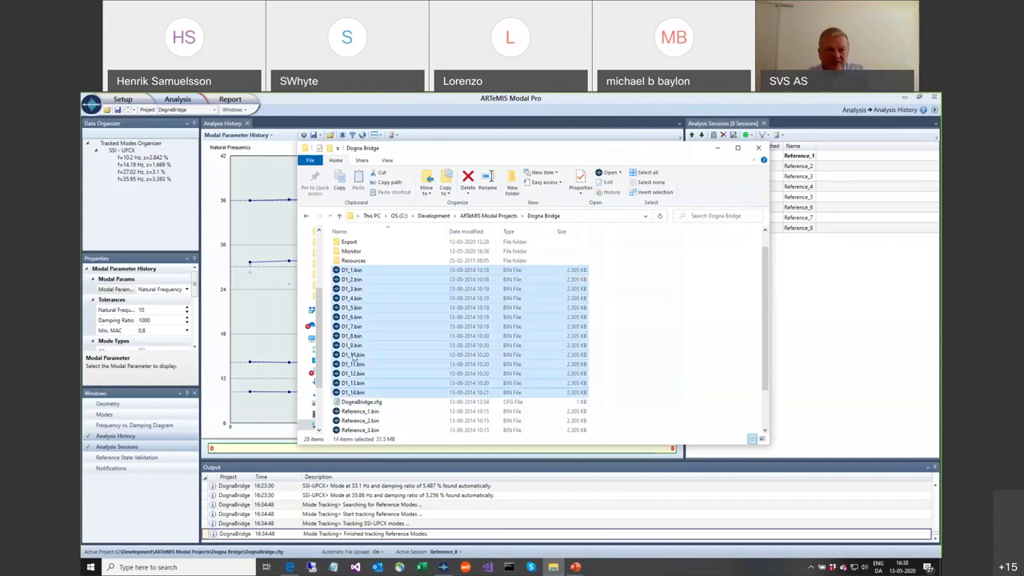
pyautogui.rightClick(345, 326)
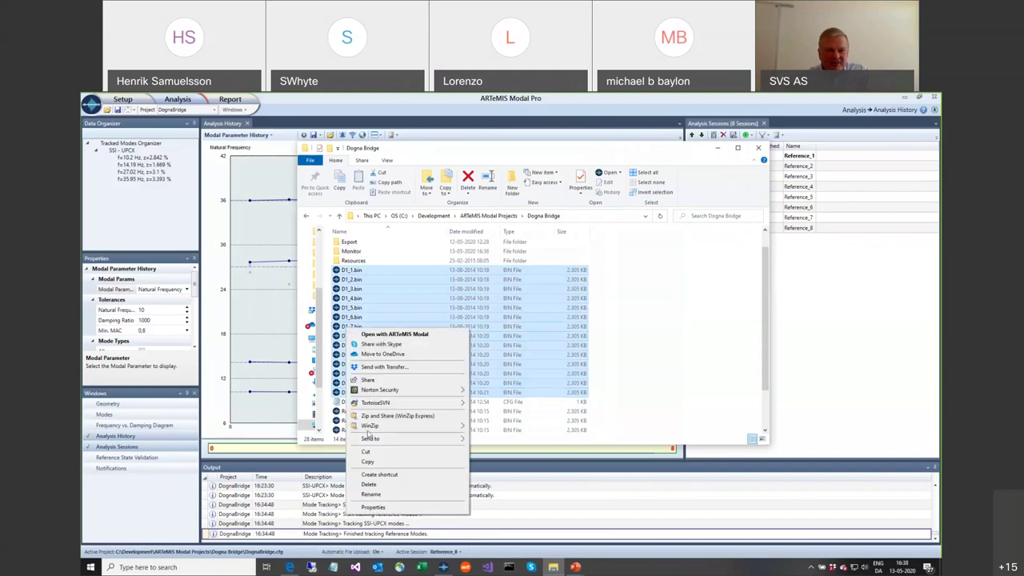
pyautogui.click(372, 462)
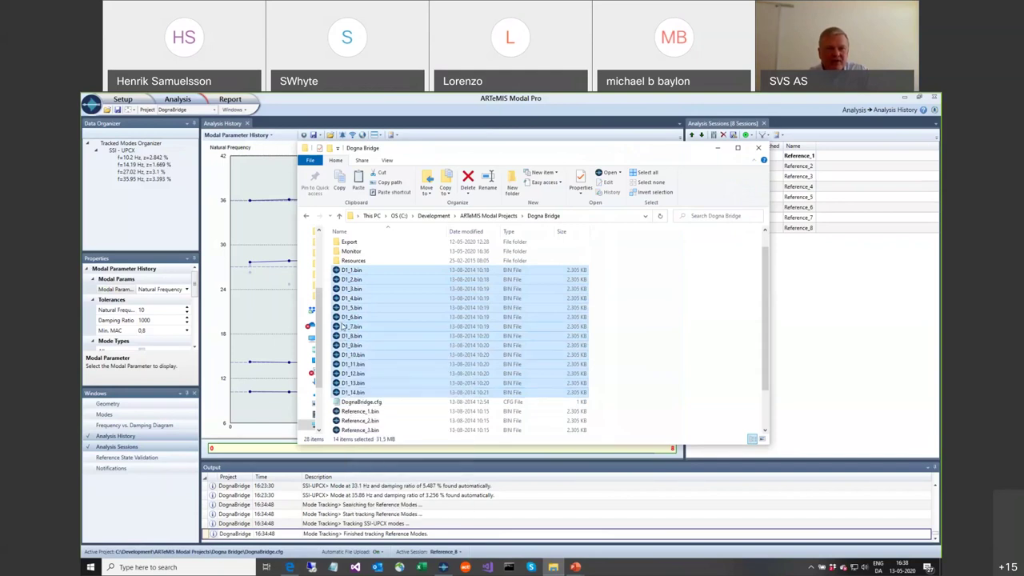
pyautogui.doubleClick(351, 252)
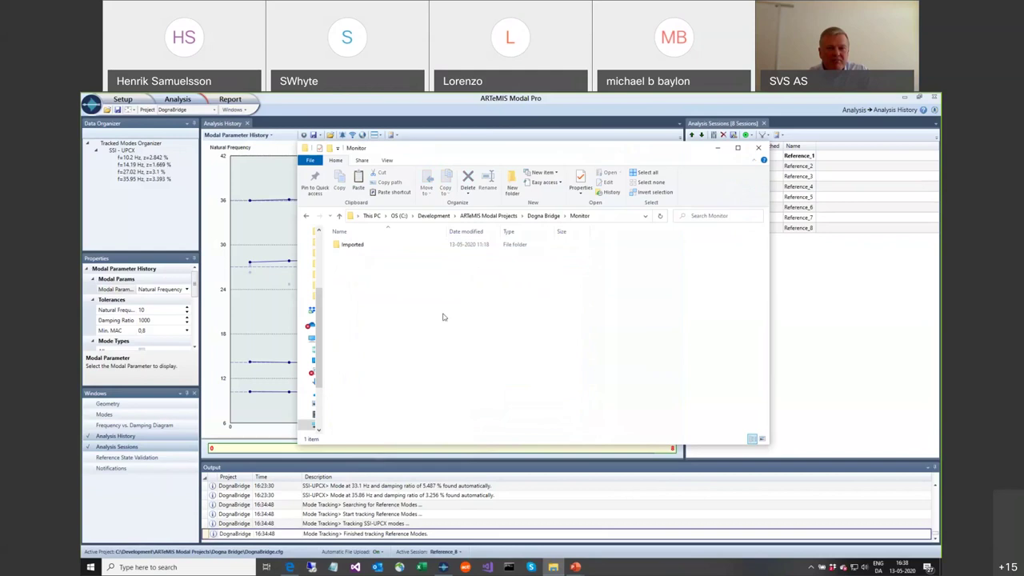
pyautogui.rightClick(444, 318)
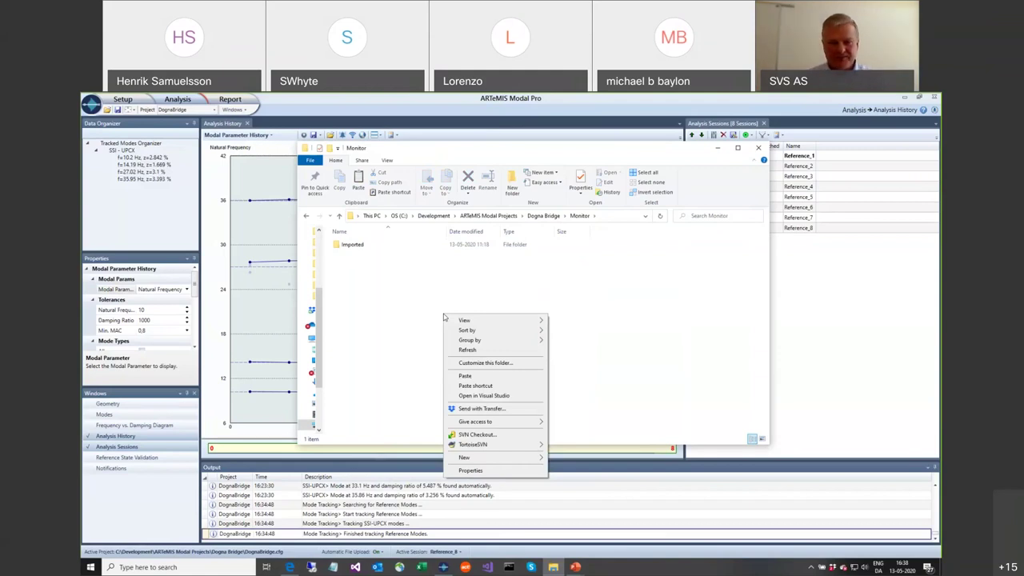
pyautogui.click(468, 375)
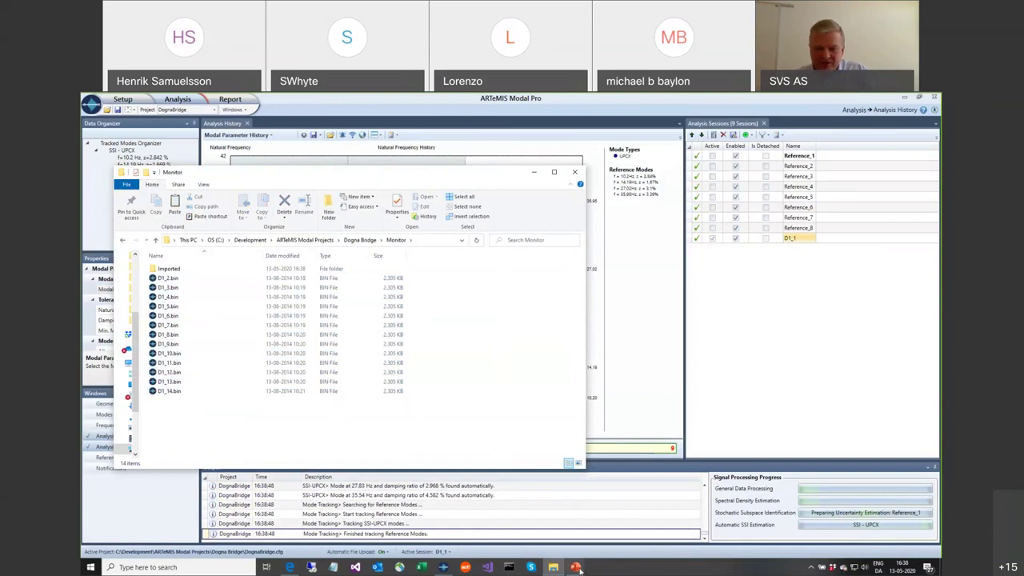
# Step: Switch to the running PowerPoint slide show and advance to the slide on damage detection using ARTeMIS Modal
pyautogui.moveTo(576, 566)
pyautogui.click(606, 551)
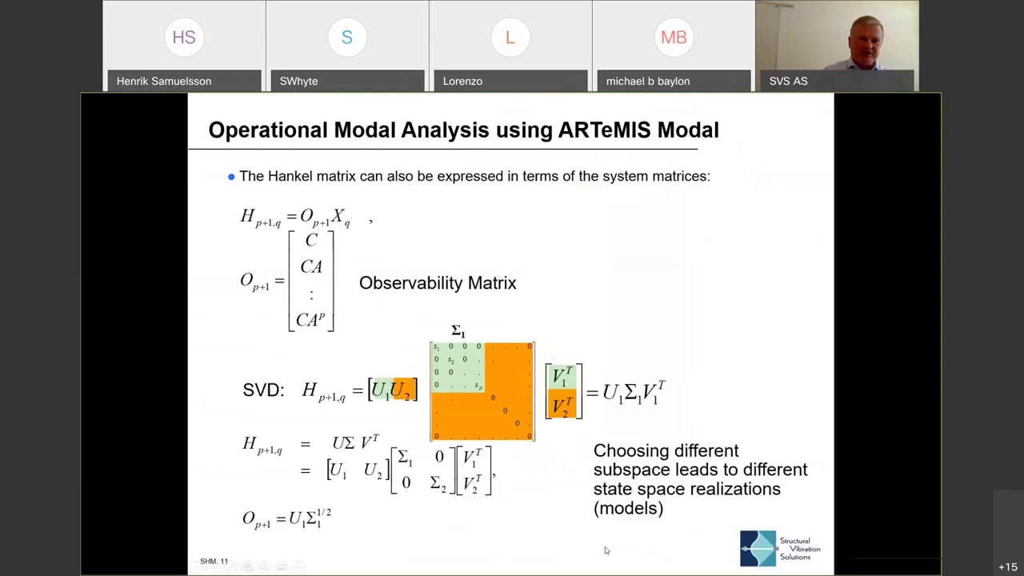
pyautogui.press('Right')
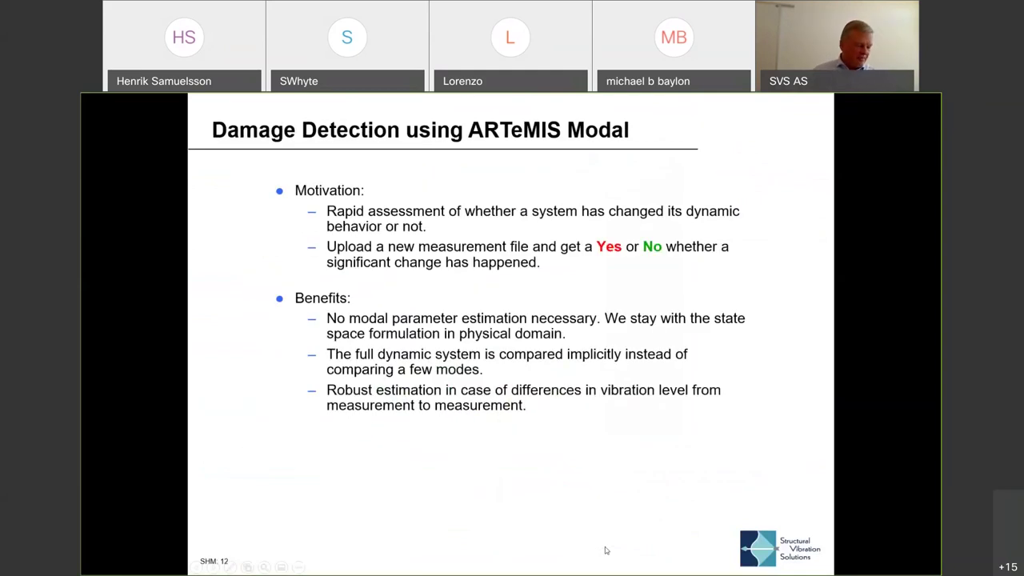
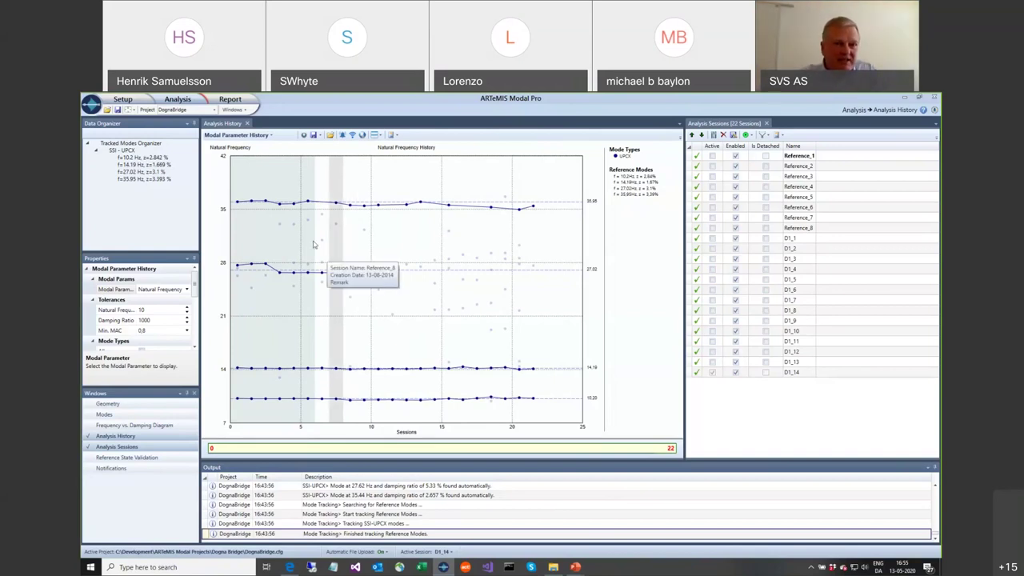
# Step: In ARTeMIS Modal, create the classic damage indicator's reference from sessions Reference_1 to Reference_6, with system order 10 and automatic Hankel size
pyautogui.click(264, 135)
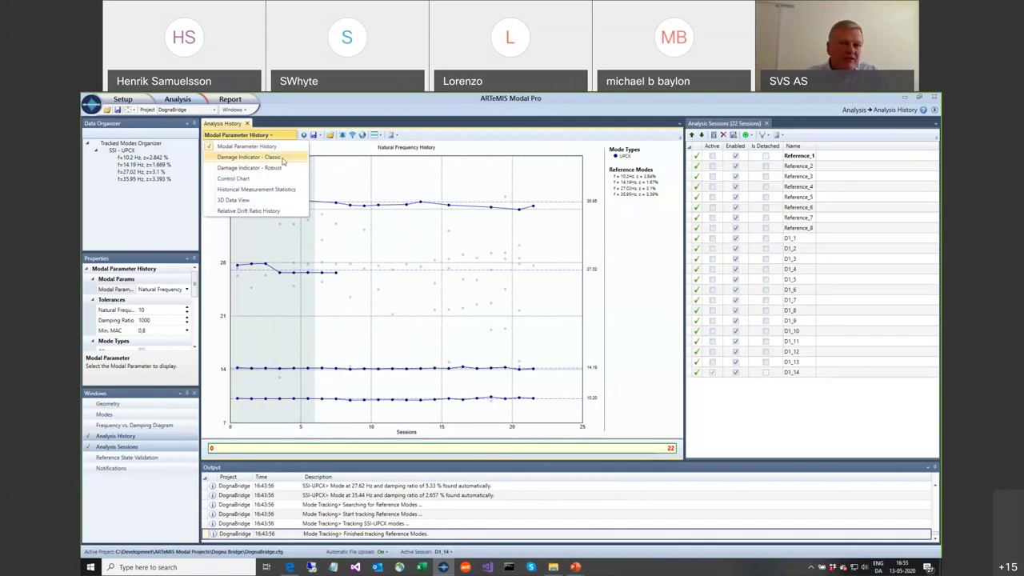
pyautogui.click(271, 157)
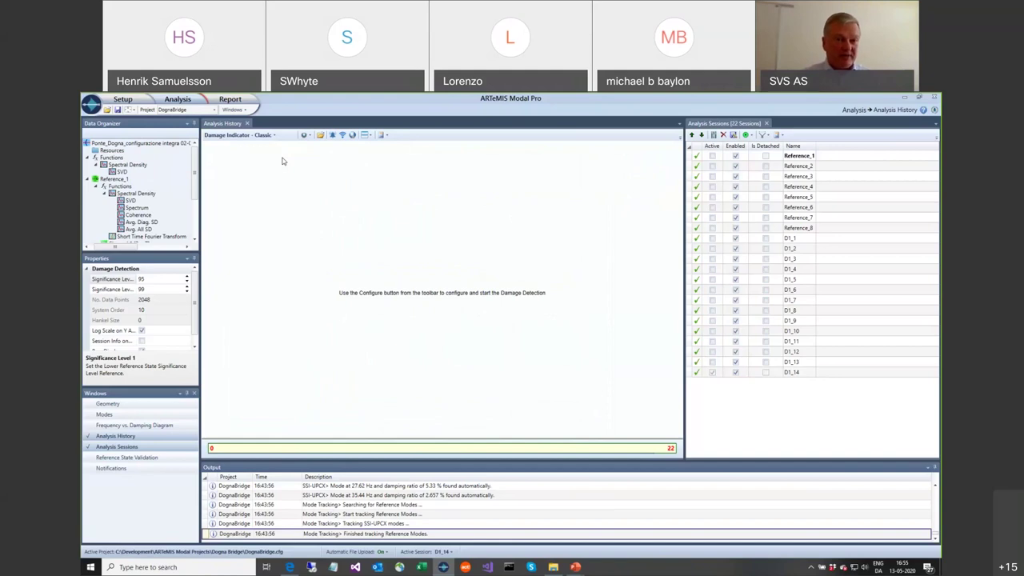
pyautogui.click(308, 136)
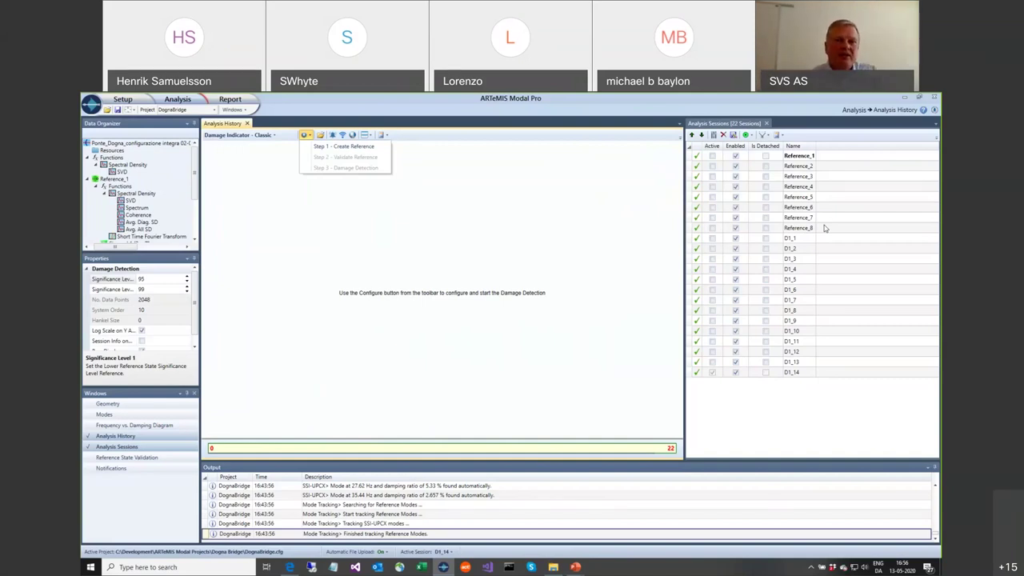
pyautogui.click(360, 149)
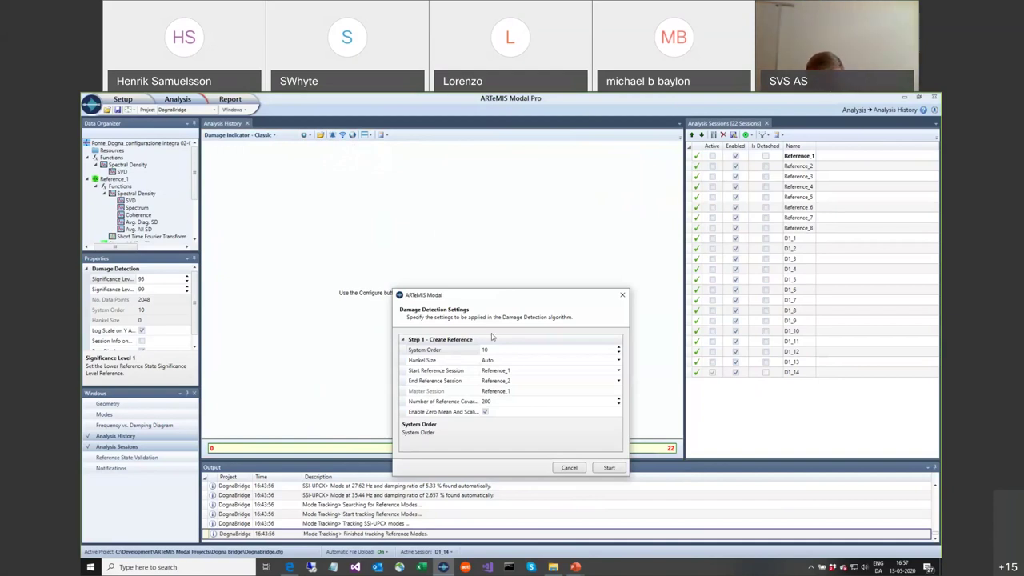
pyautogui.click(510, 381)
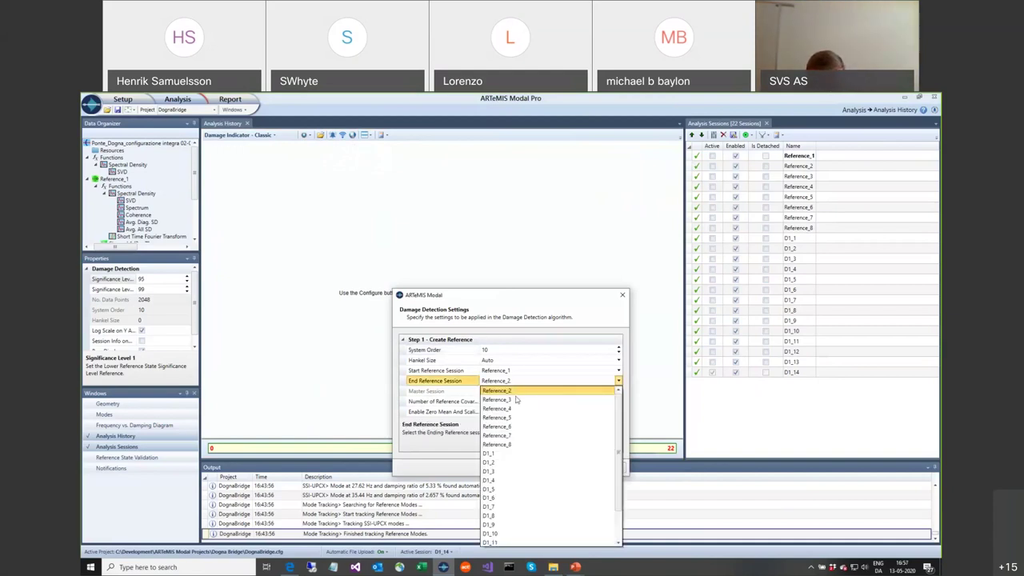
pyautogui.click(516, 427)
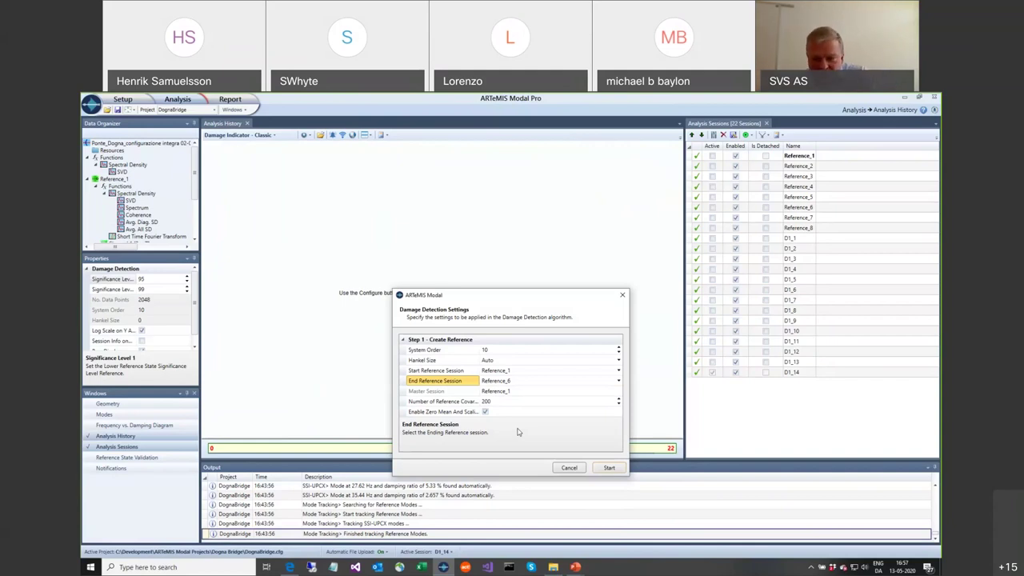
pyautogui.click(609, 468)
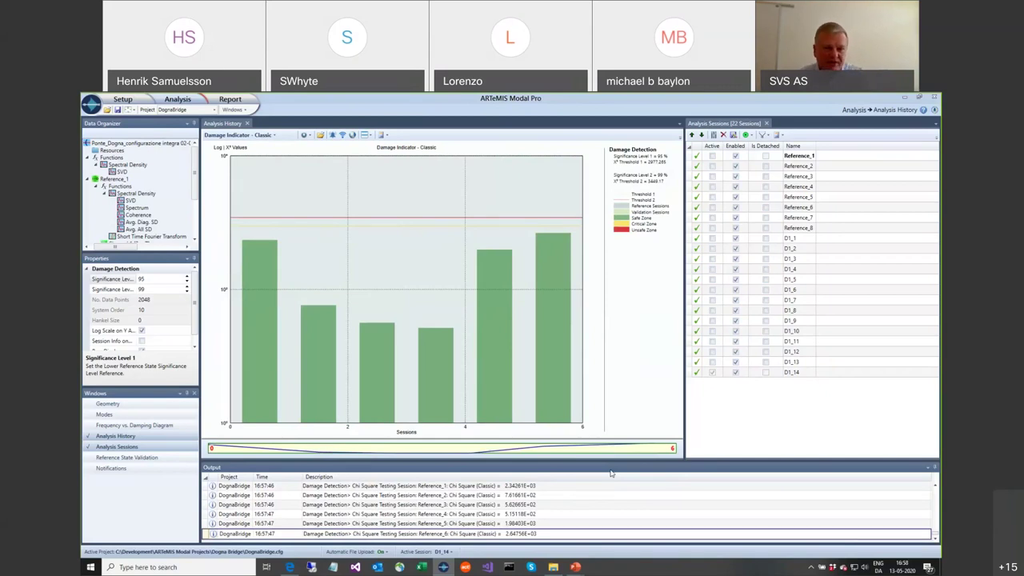
# Step: Examine the chi-square values of the reference sessions in the classic damage indicator chart against the two thresholds
pyautogui.moveTo(260, 365)
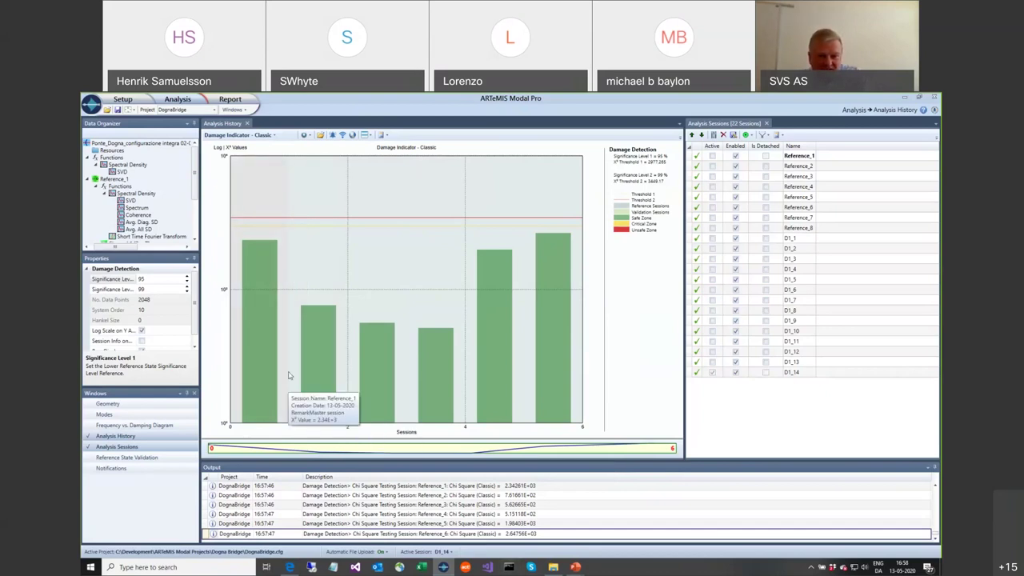
pyautogui.moveTo(460, 368)
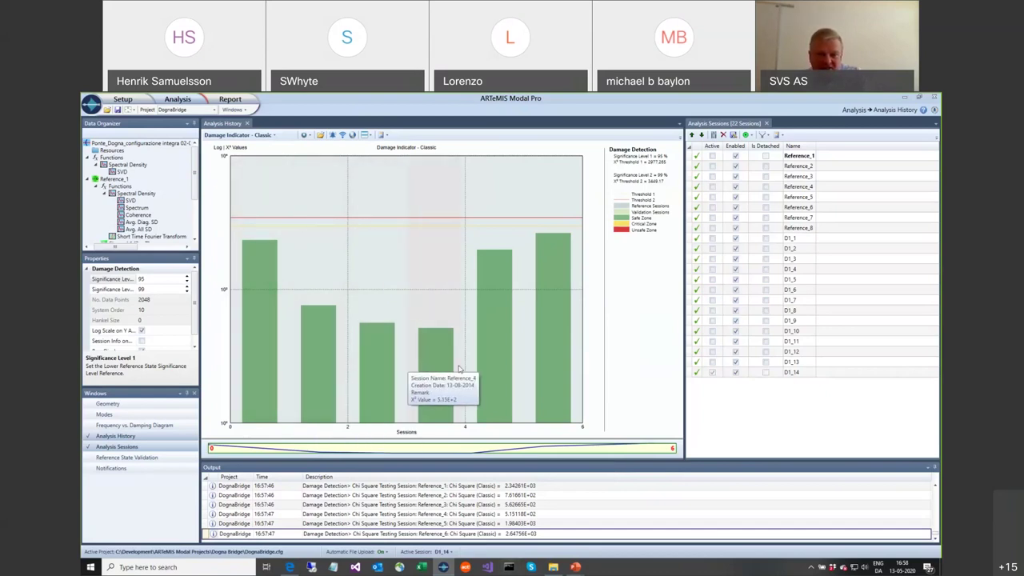
pyautogui.moveTo(549, 374)
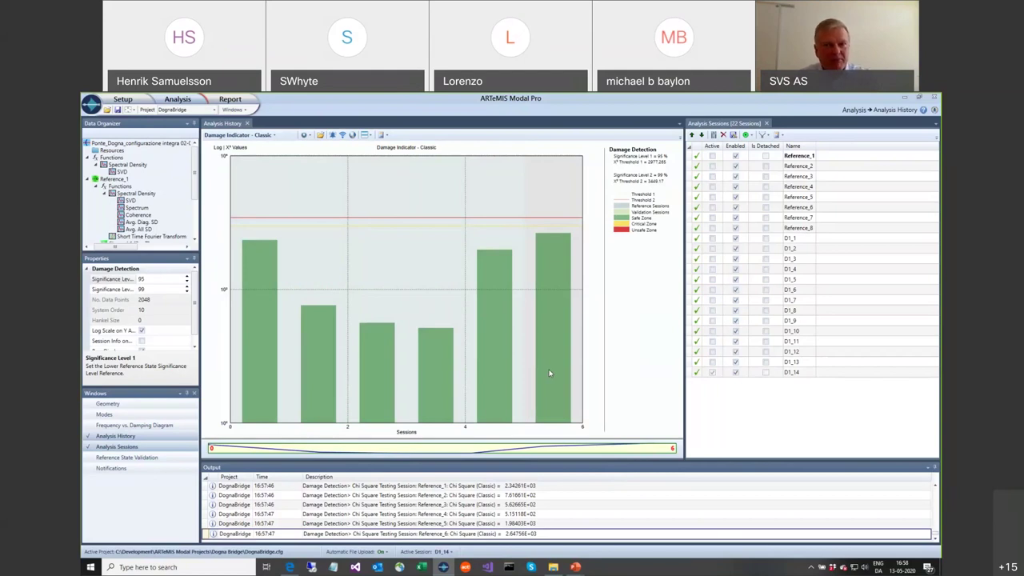
pyautogui.moveTo(269, 240)
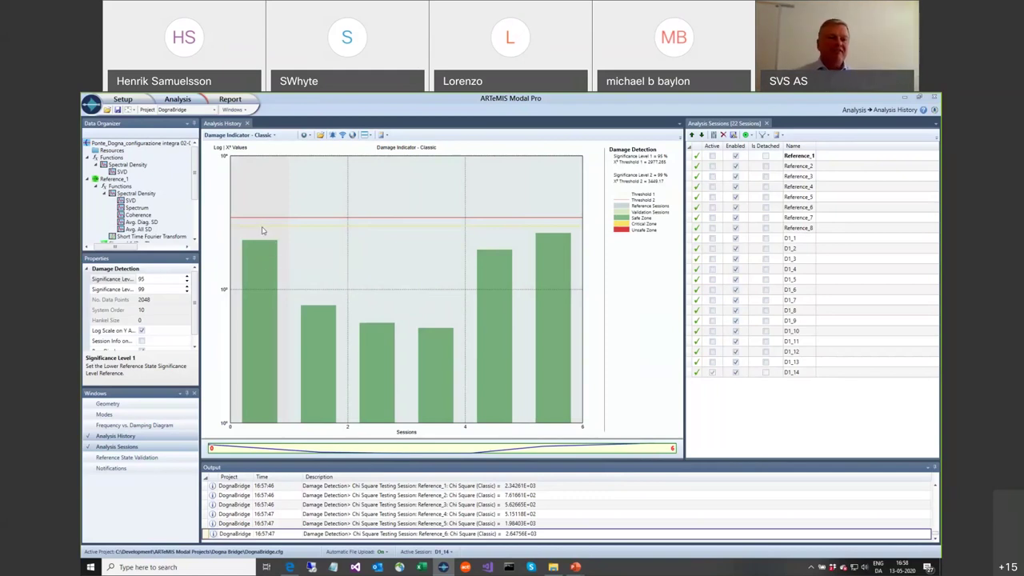
pyautogui.moveTo(377, 345)
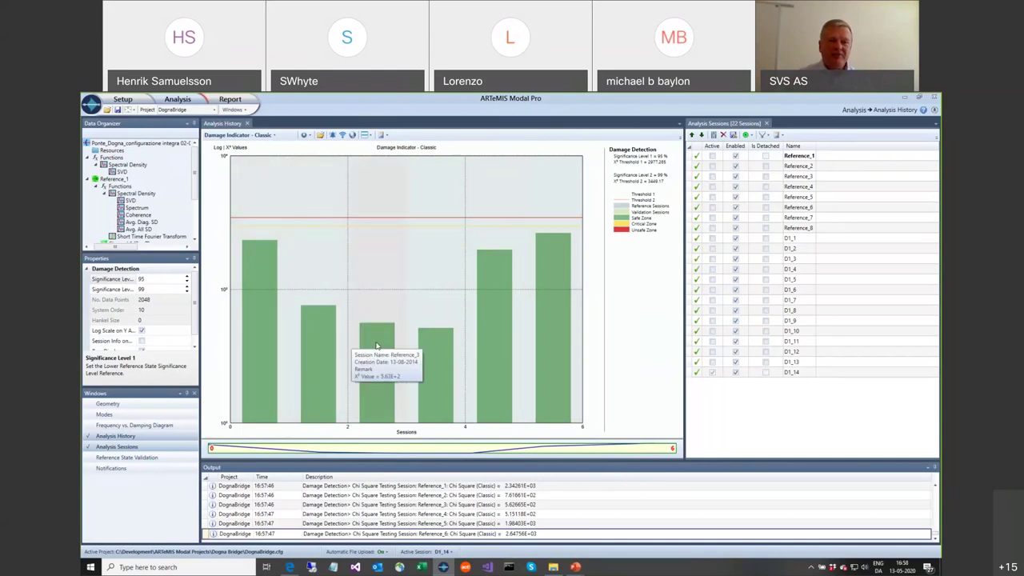
pyautogui.moveTo(562, 335)
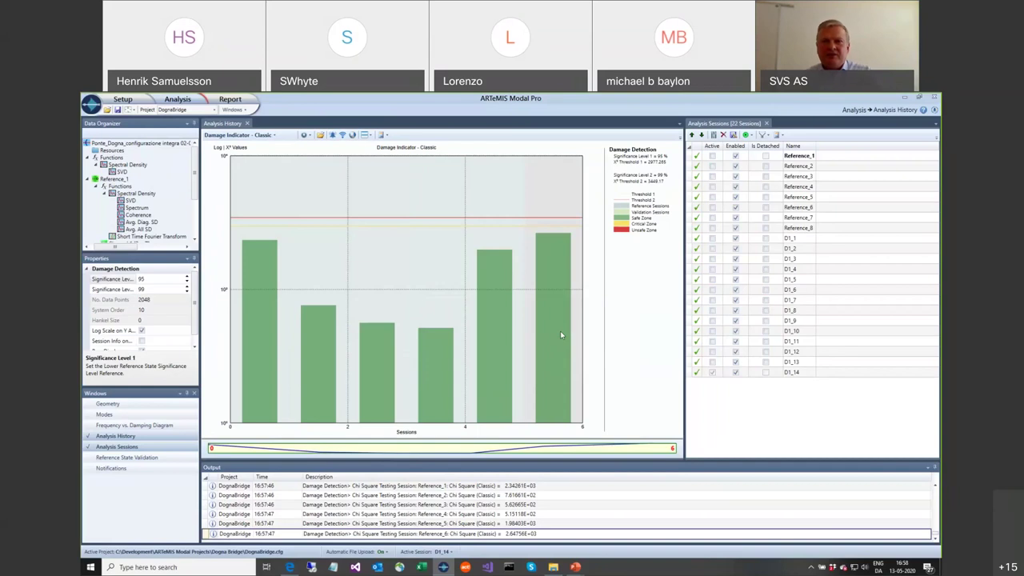
pyautogui.moveTo(385, 231)
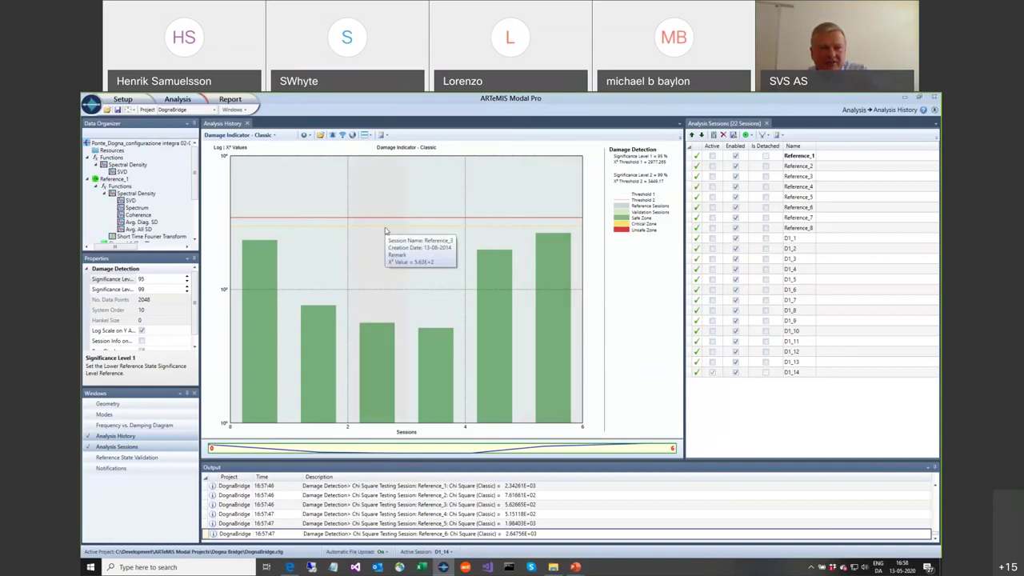